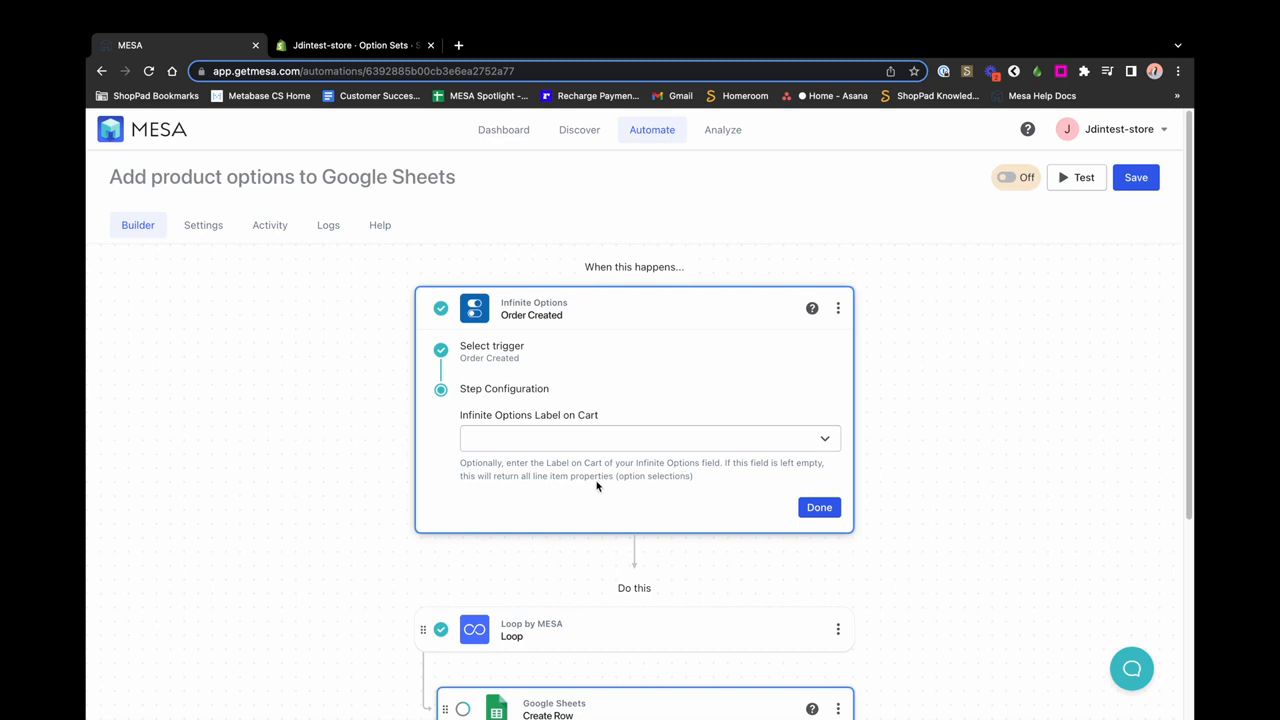
Step: Accept the Order Created trigger with an empty cart label and the Loop step over Order Created line items
left_click(815, 508)
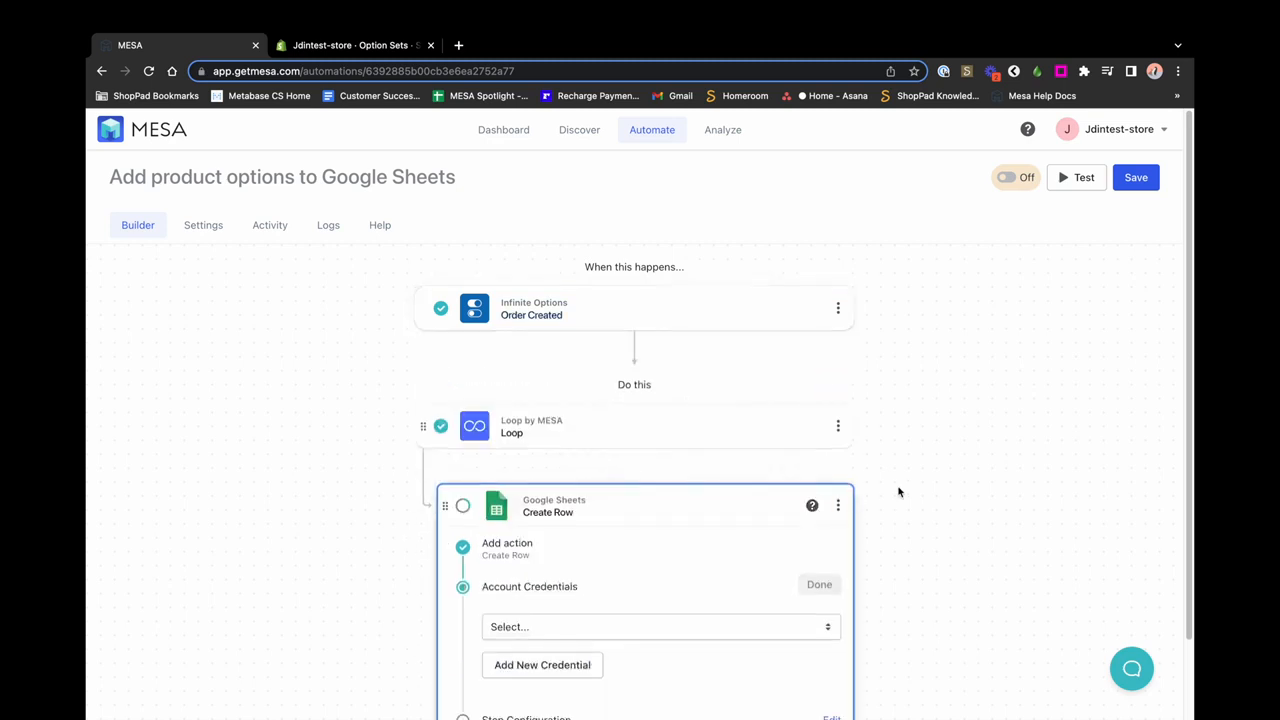
left_click(800, 440)
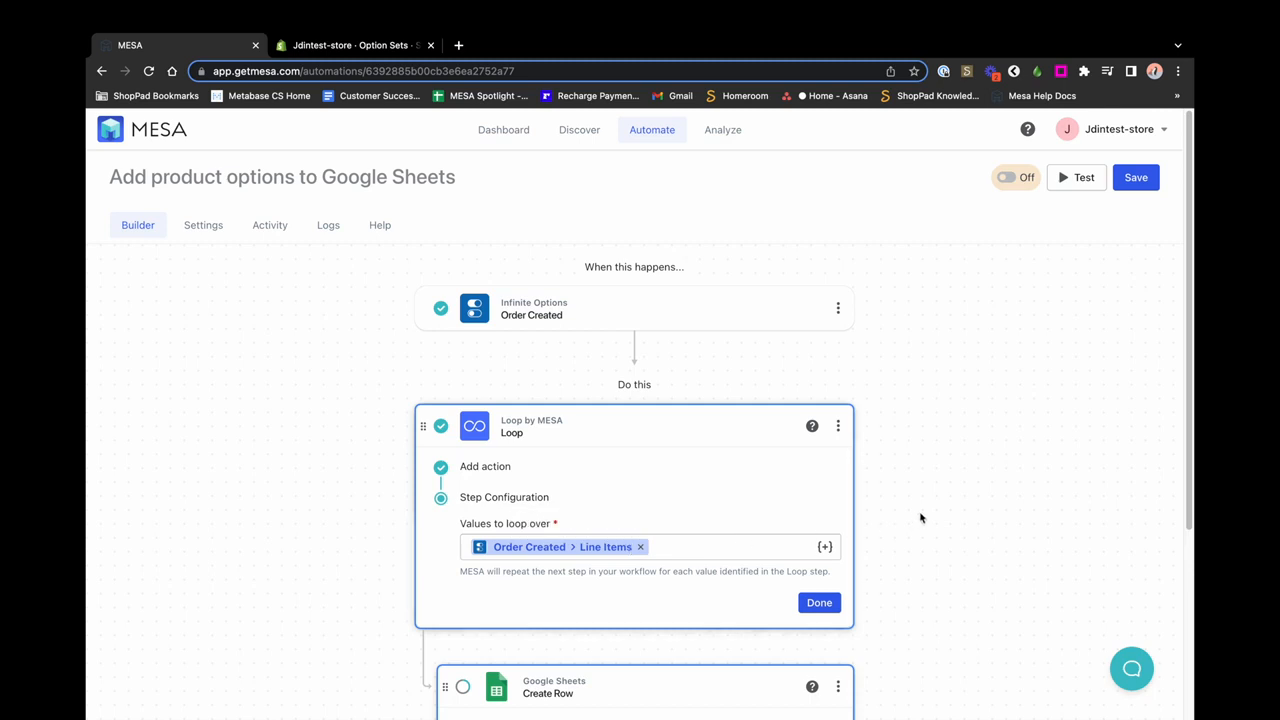
left_click(836, 601)
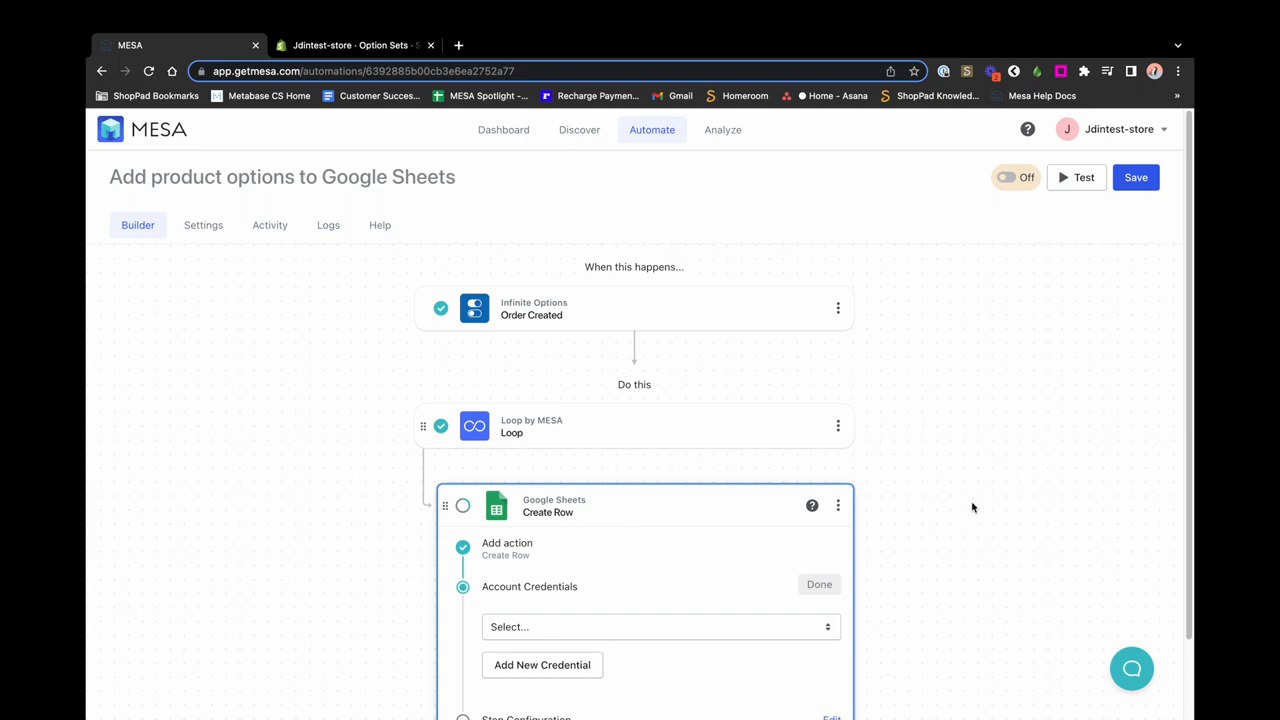
Step: Add a new Google credential to the Create Row step and allow Mesa to access the Google account
scroll(971, 507, "down", 3)
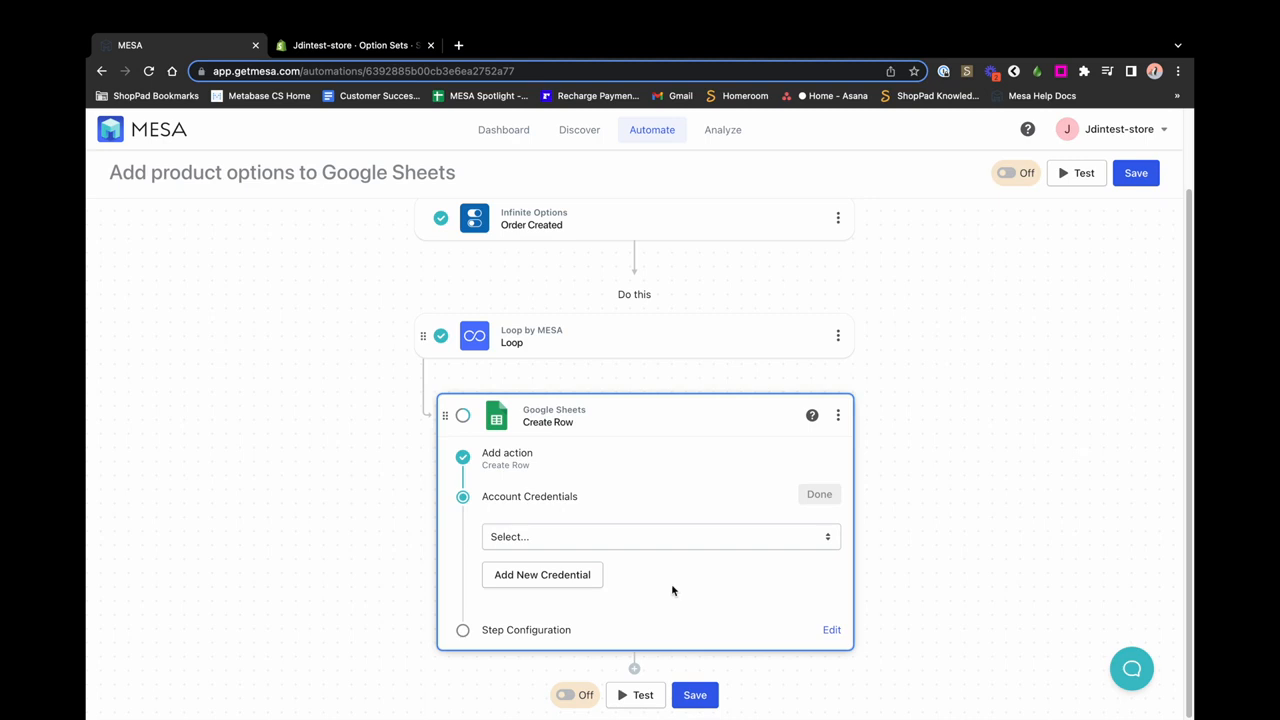
left_click(588, 577)
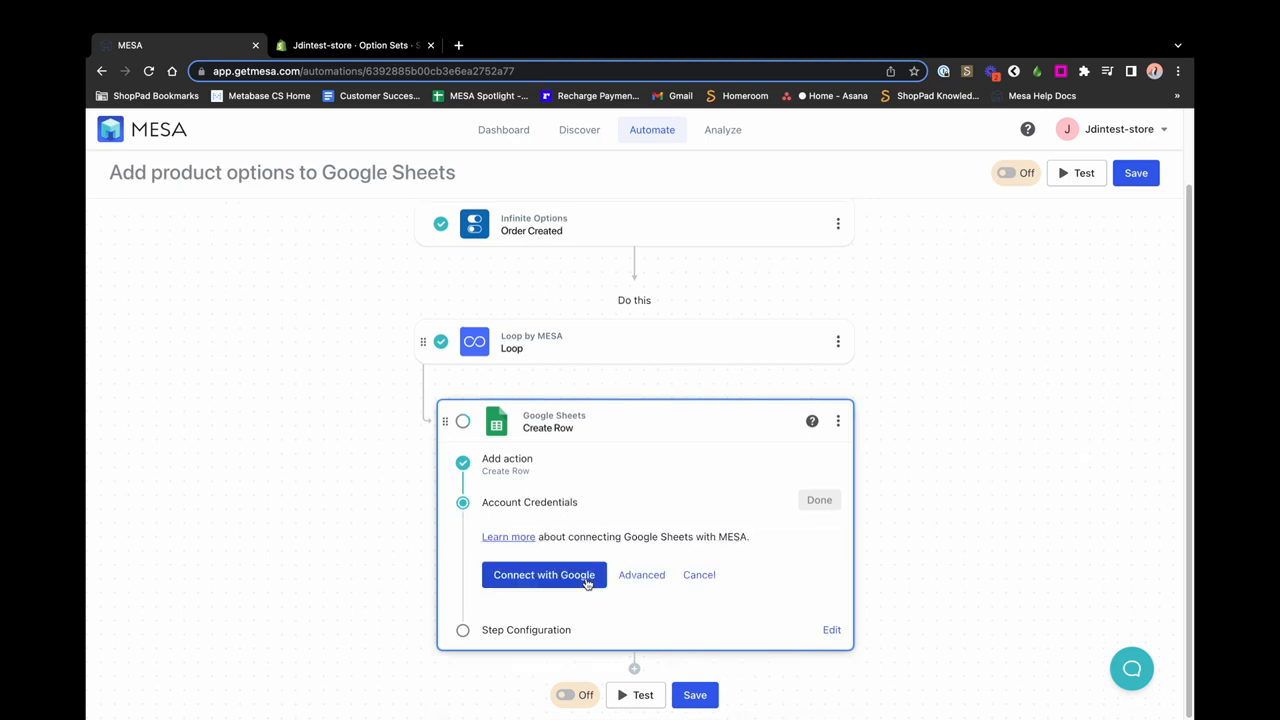
left_click(573, 584)
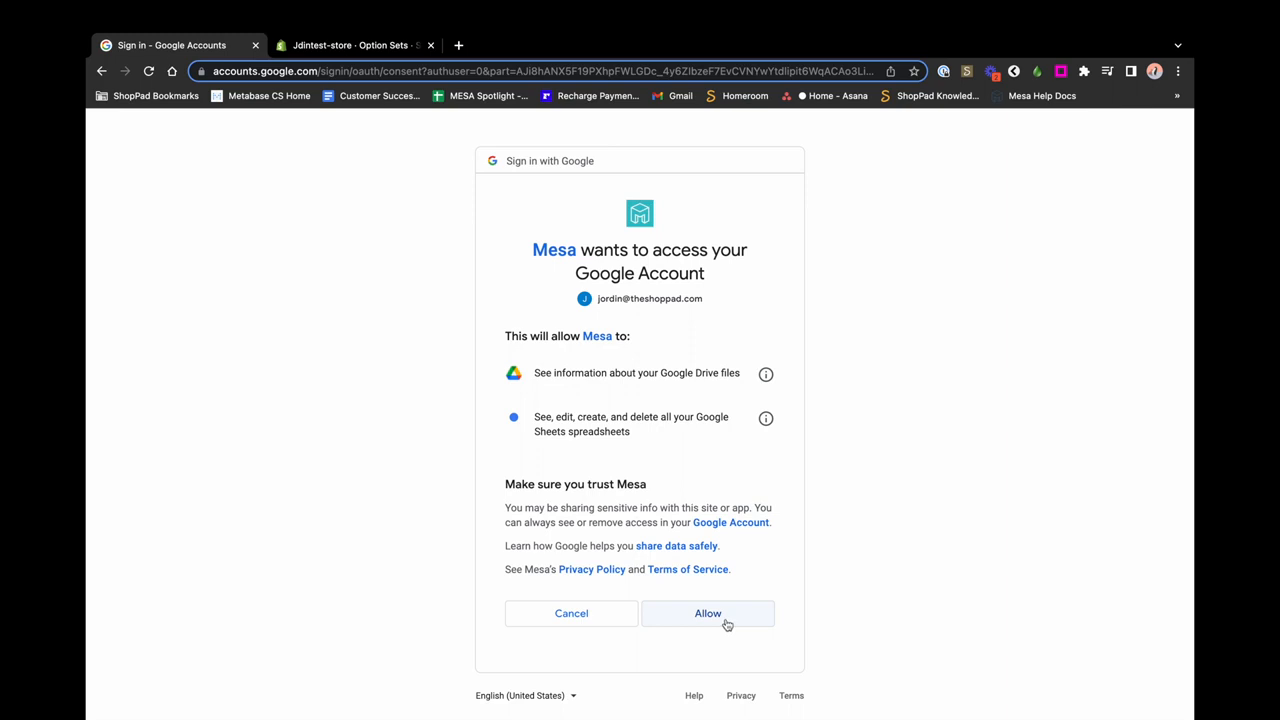
left_click(728, 623)
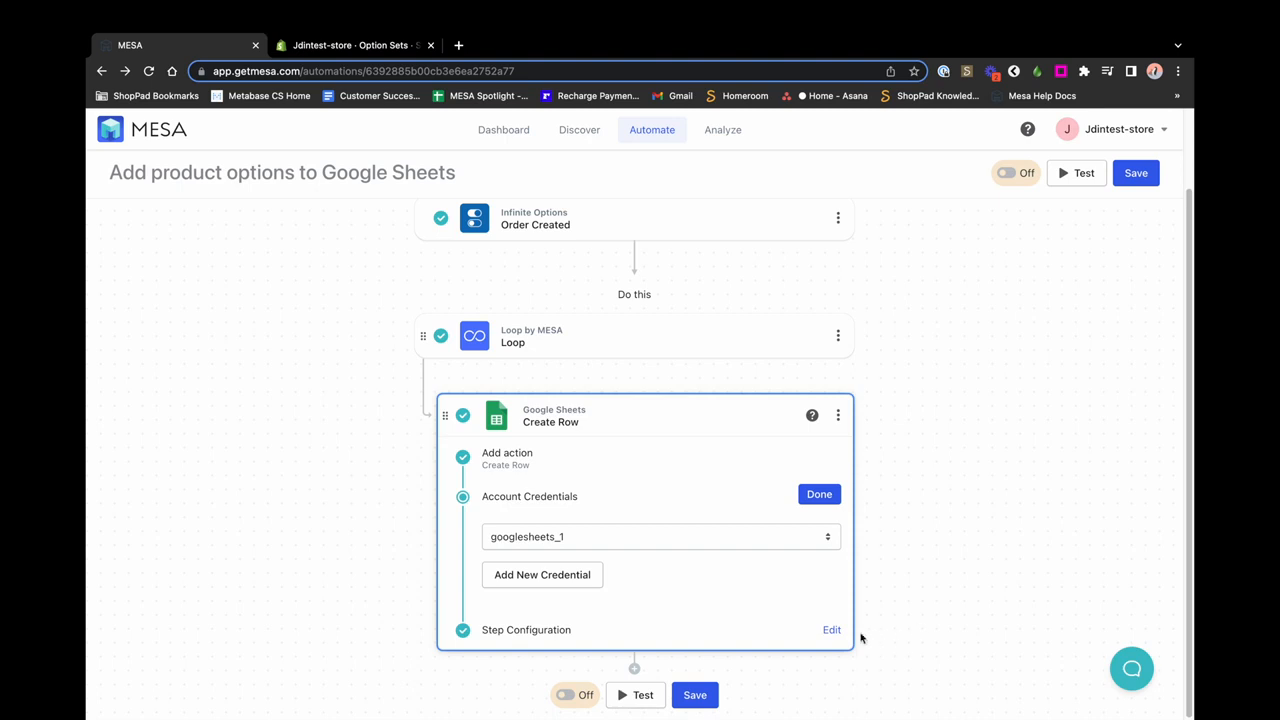
Step: Configure the Create Row step with a newly created spreadsheet named "Infinite Options Orders"
left_click(830, 630)
scroll(1050, 533, "down", 5)
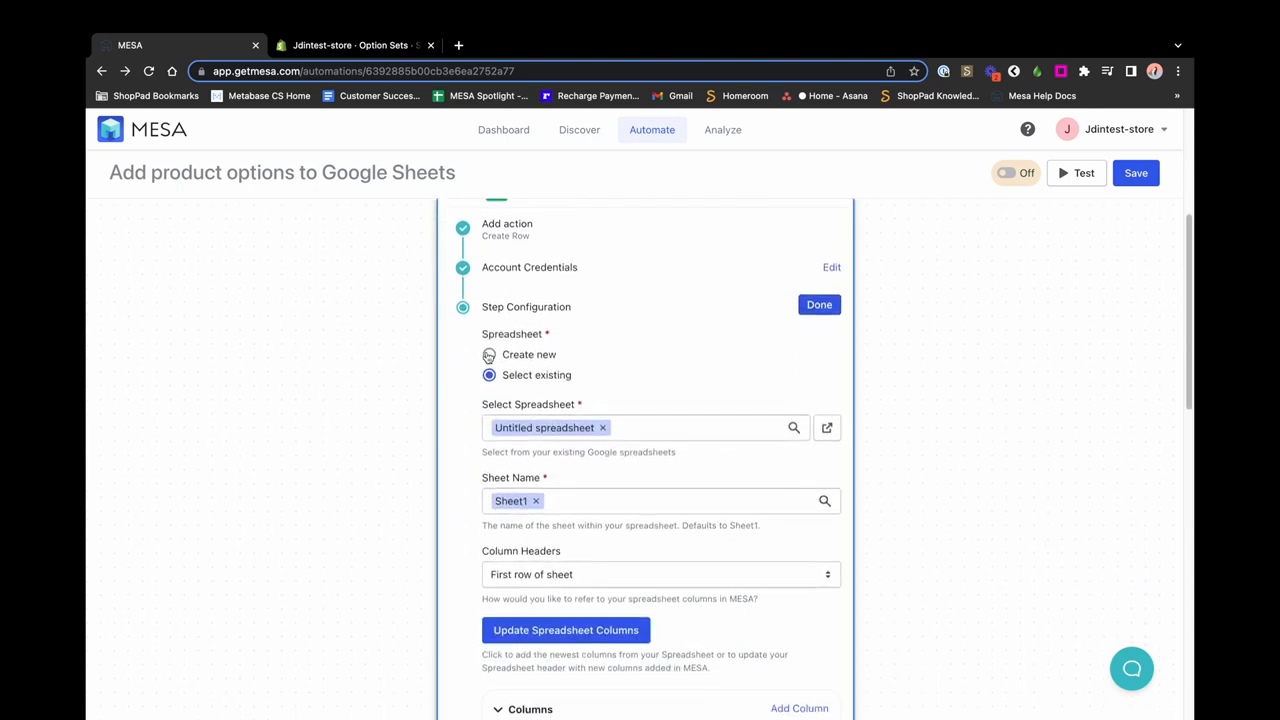
left_click(488, 356)
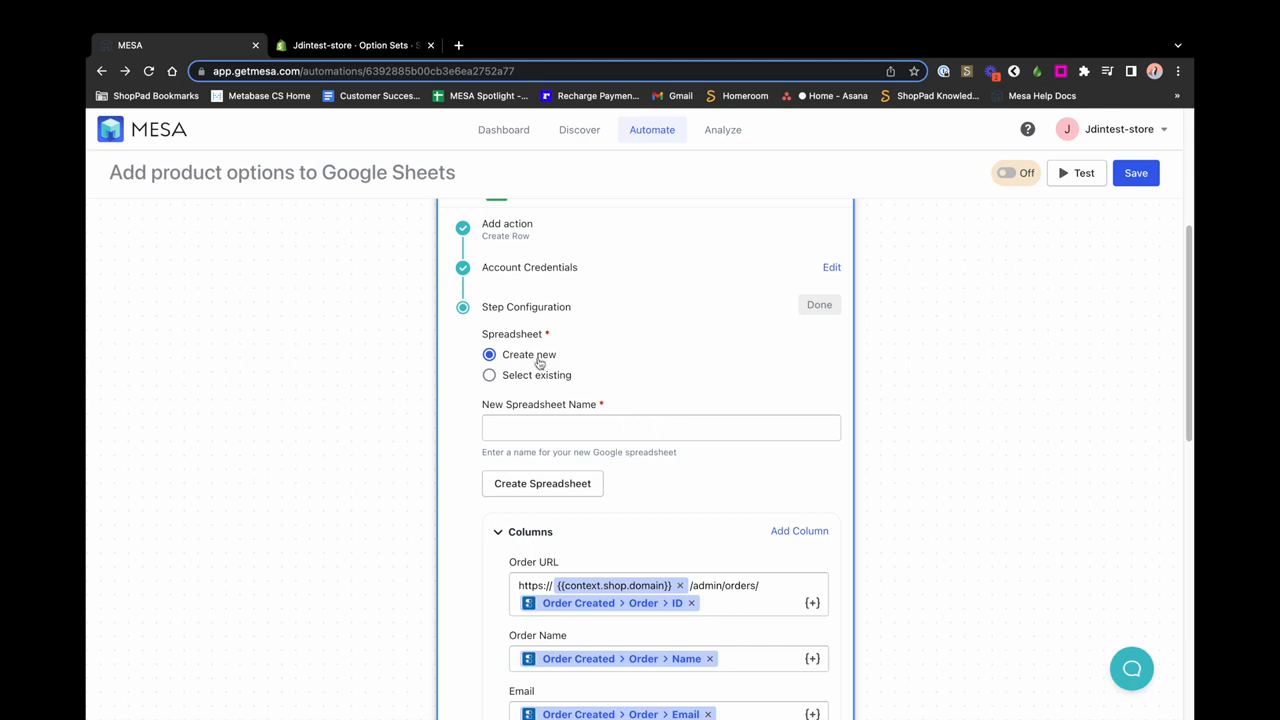
left_click(612, 427)
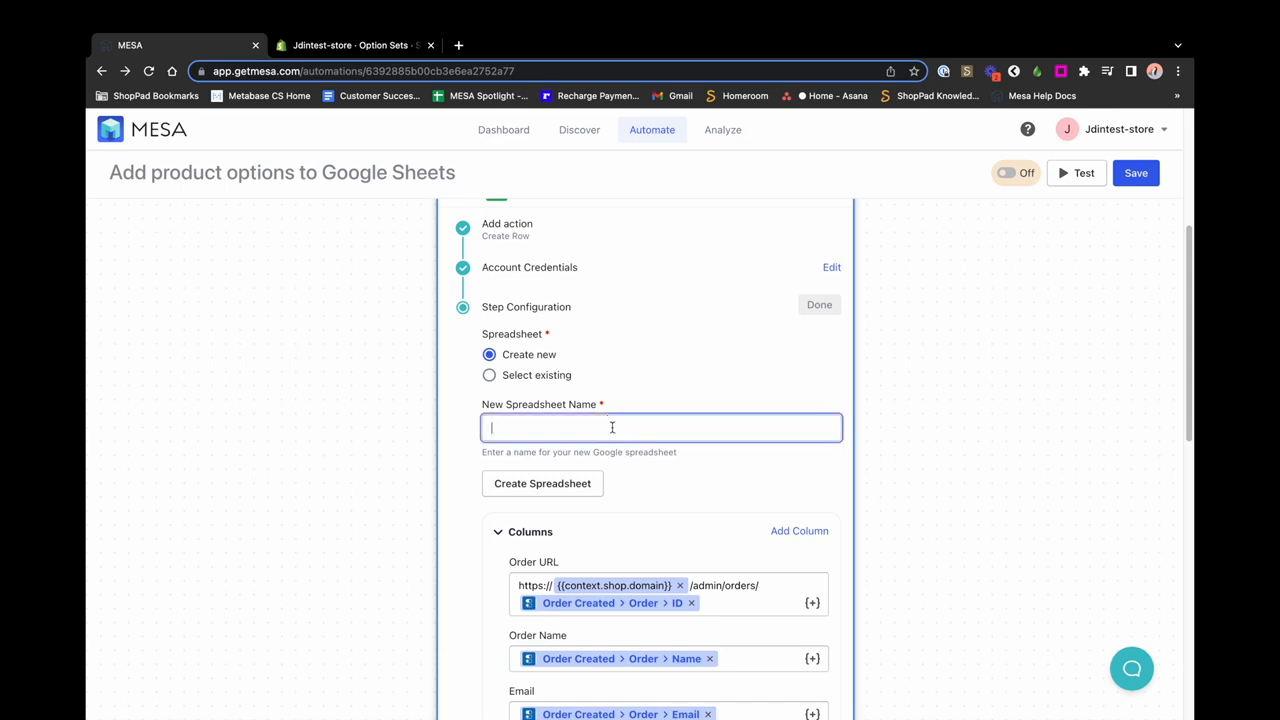
type("Infinite Options Orders")
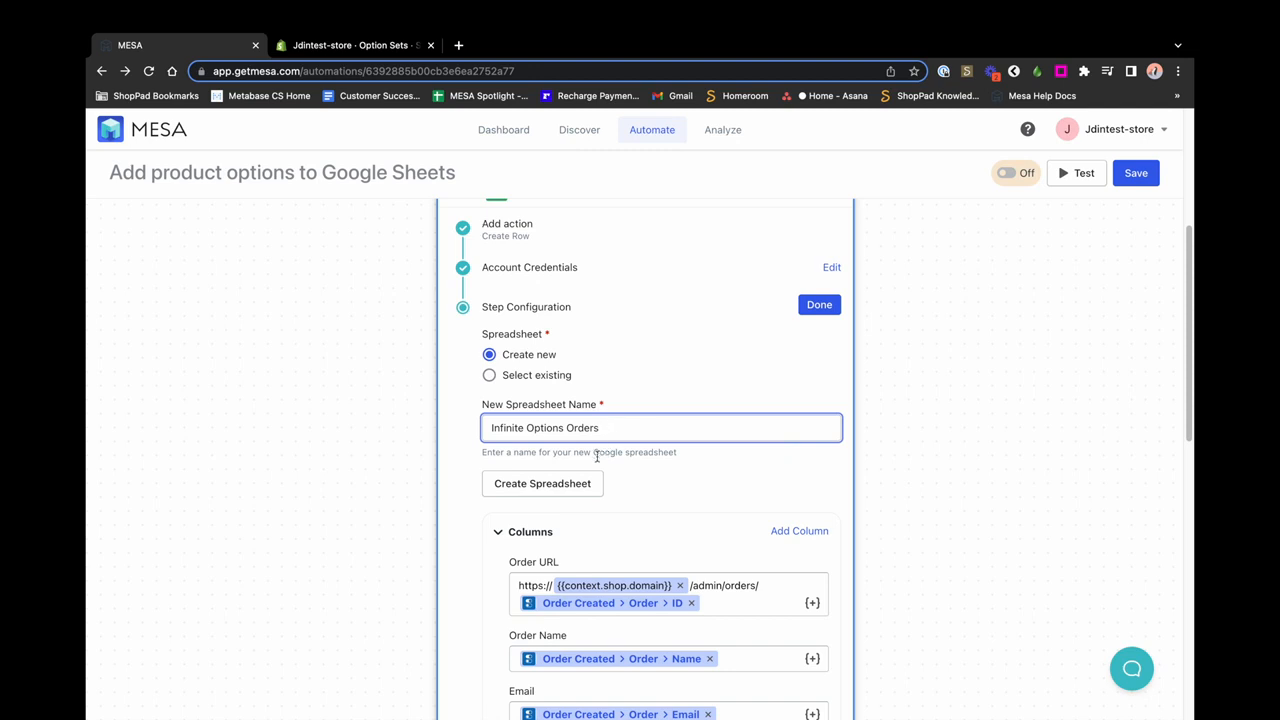
left_click(552, 484)
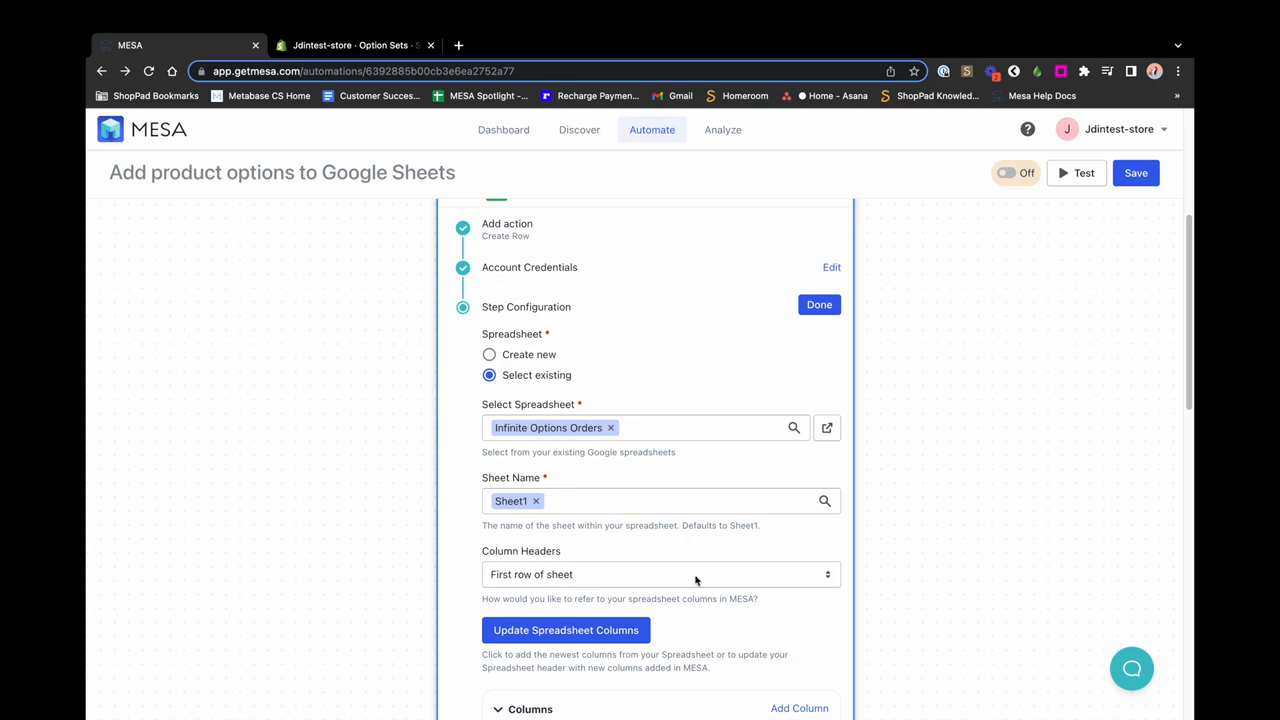
Step: Open the Infinite Options Orders spreadsheet from the Create Row step and dismiss the dropdown chips tip
scroll(948, 575, "down", 5)
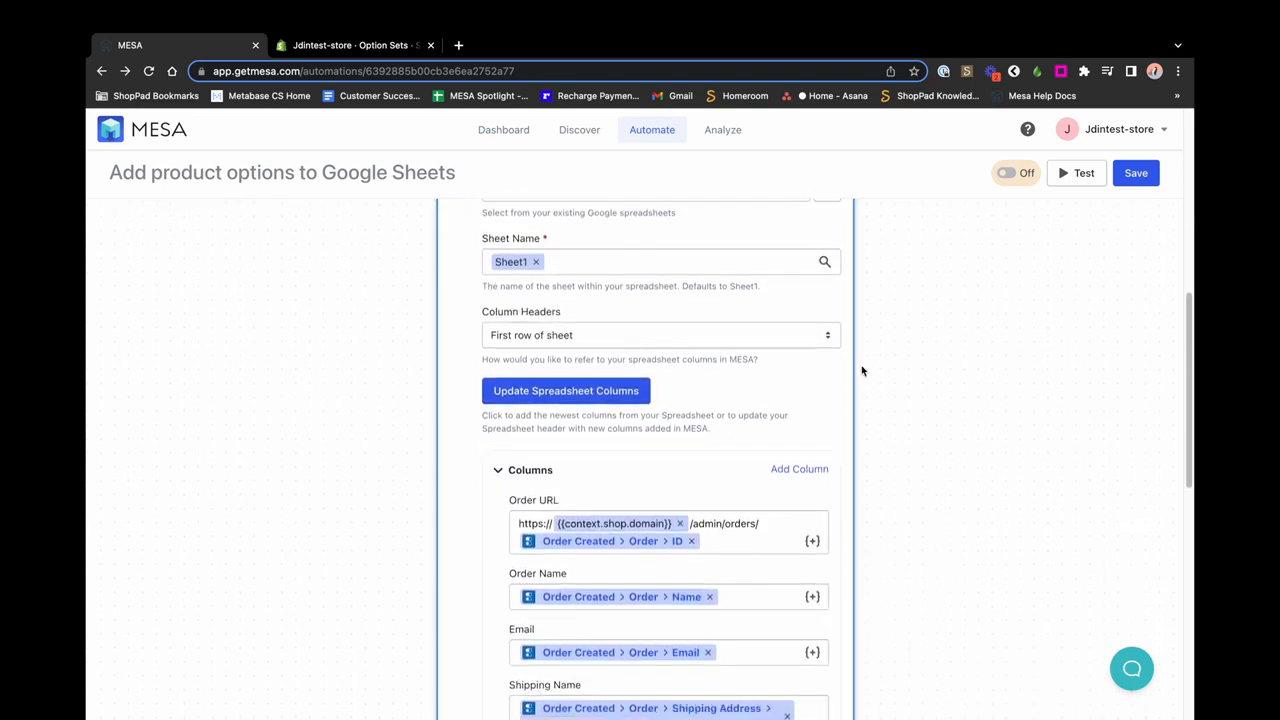
scroll(862, 372, "up", 5)
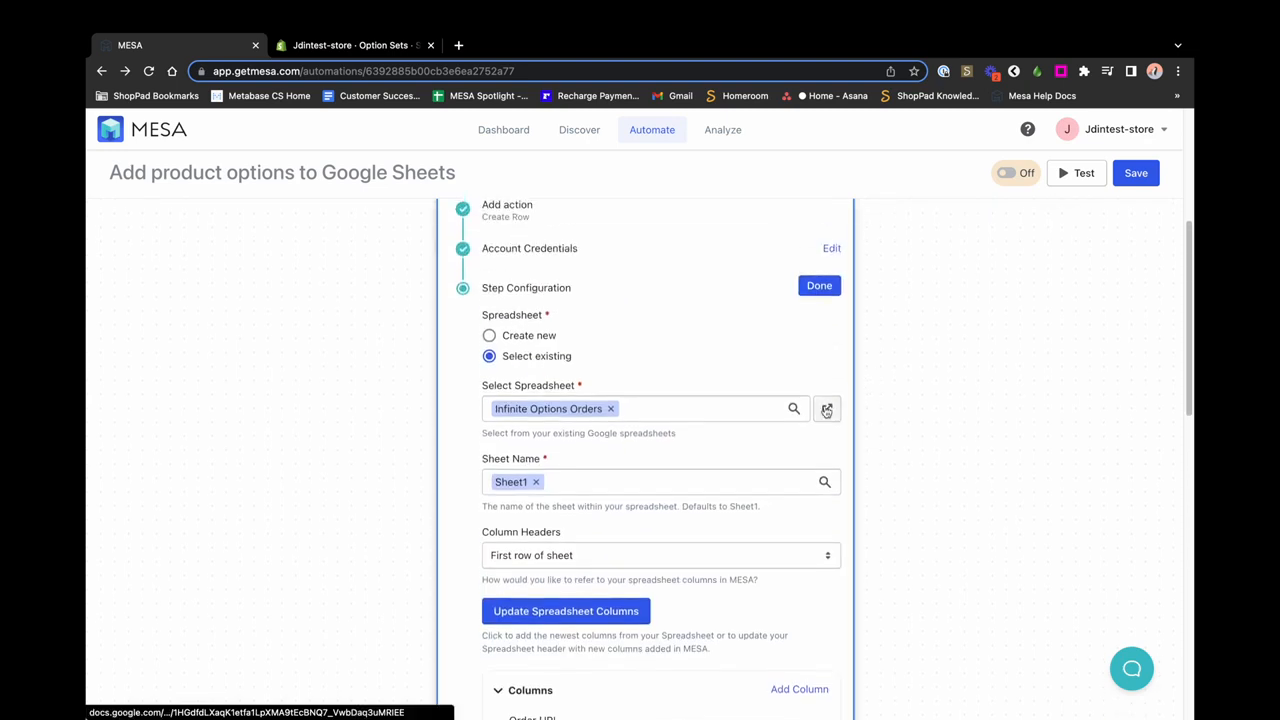
left_click(826, 410)
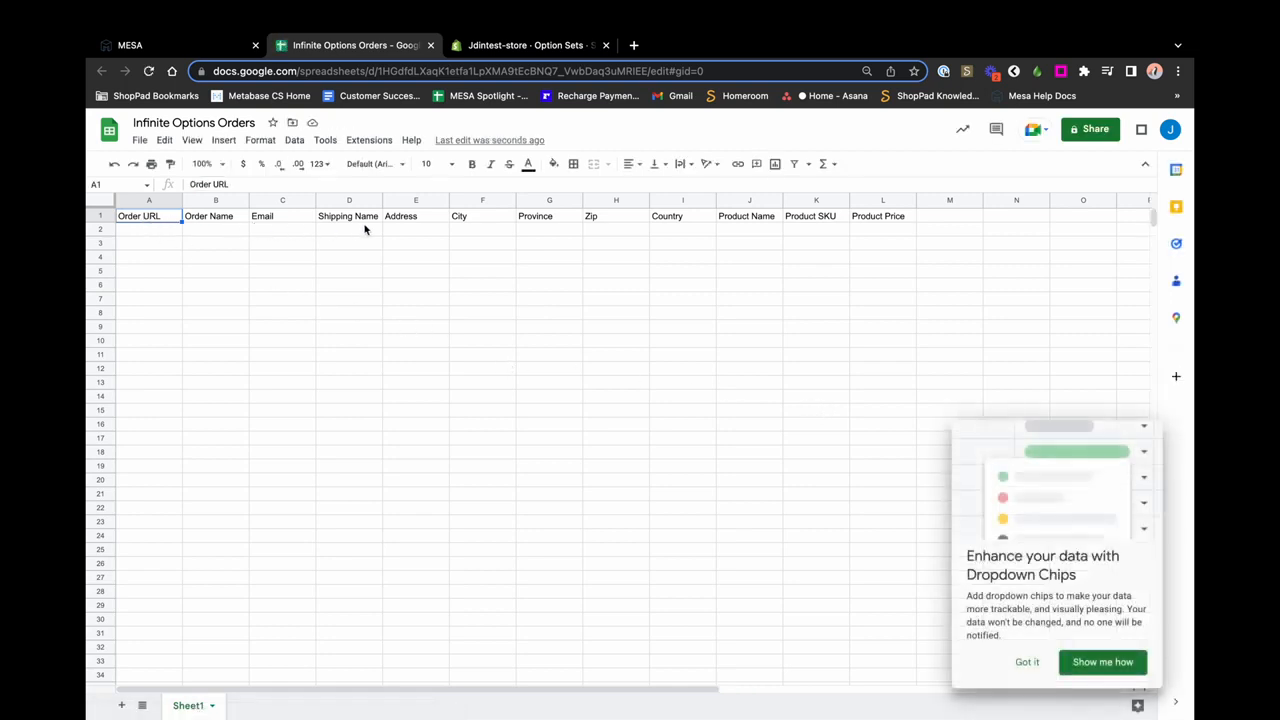
left_click(1027, 662)
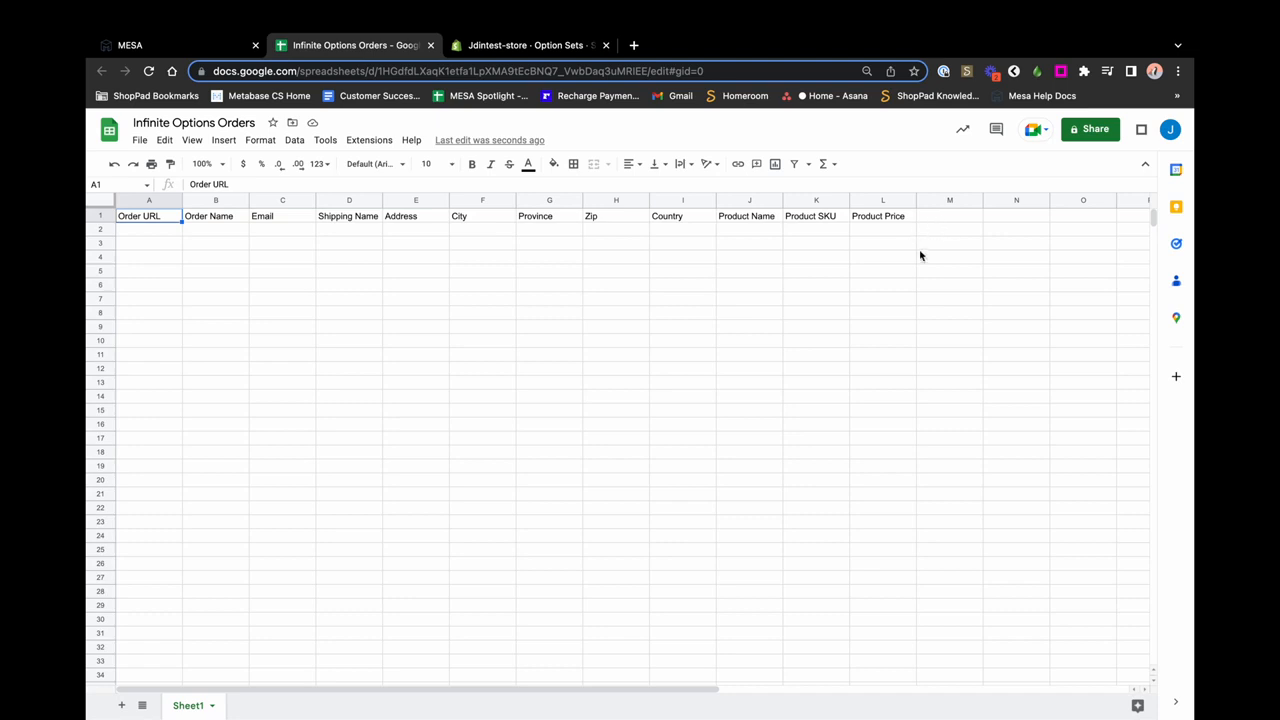
Step: Add the headers "Scent Selection 1", "Scent Selection 2" and "Scent Selection 3" in M1:O1, matching the cart labels in Shopify's Candle Options set
left_click_drag(680, 688, 736, 688)
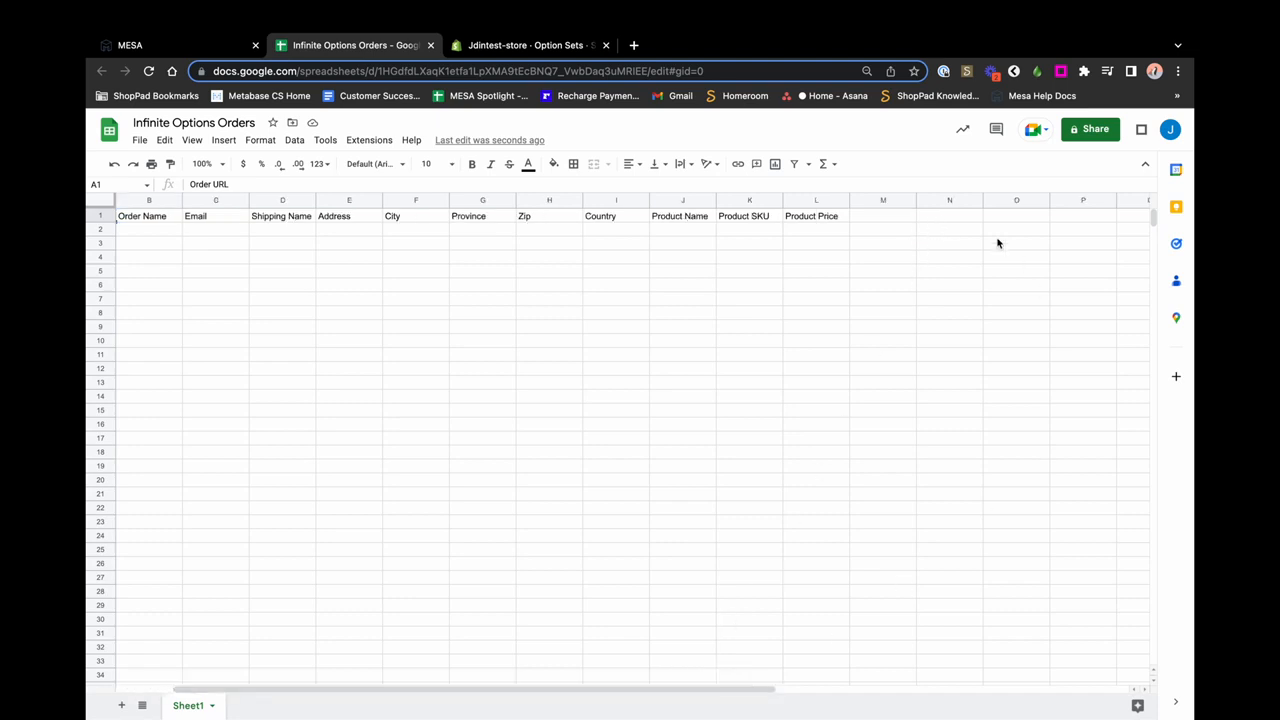
double_click(880, 217)
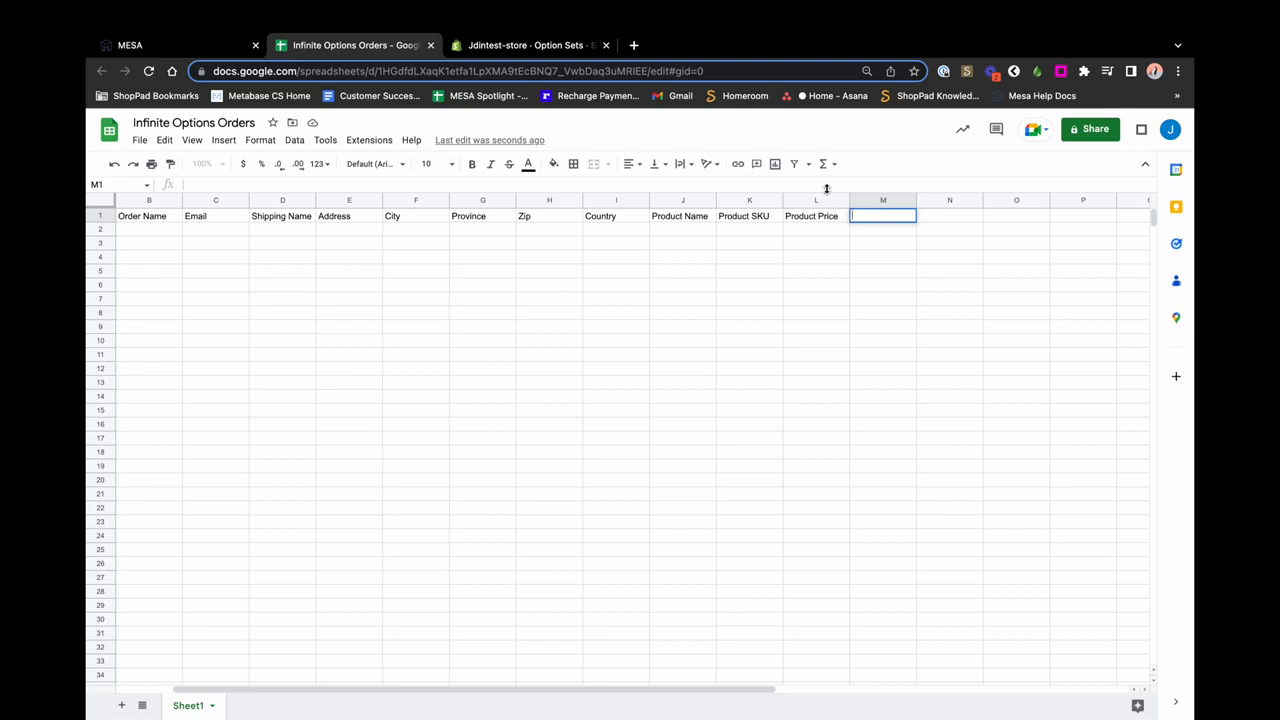
left_click(549, 53)
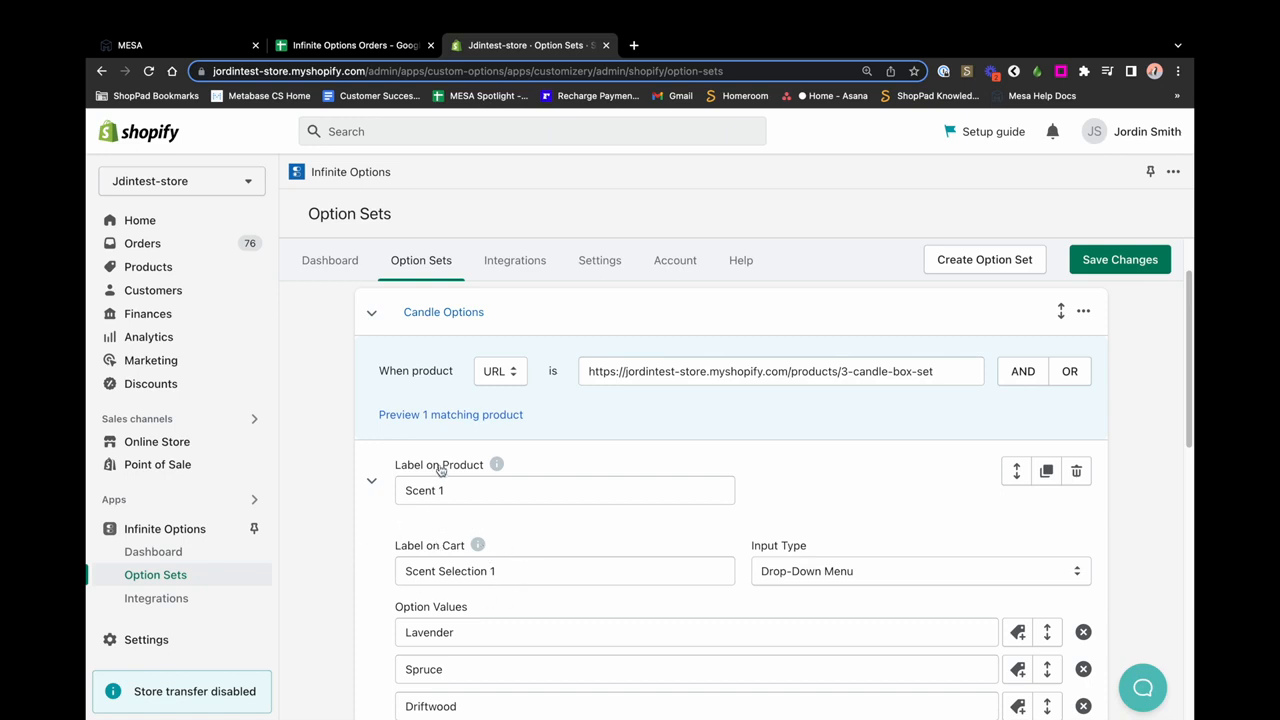
left_click(389, 50)
type("Scent Selection")
key("Tab")
type("Scent Selection")
key("Tab")
type("Scent Selection 3")
left_click_drag(933, 194, 934, 194)
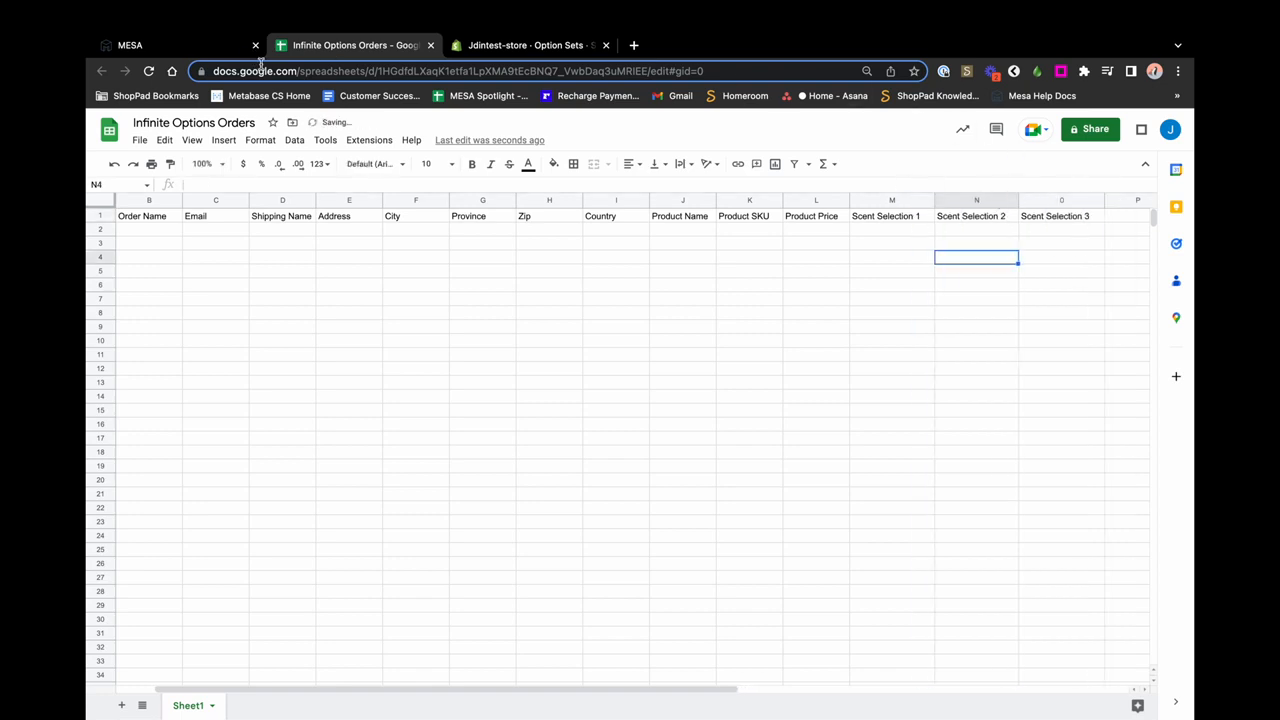
Step: Switch back to MESA and update the Create Row step's columns from the spreadsheet
left_click(200, 47)
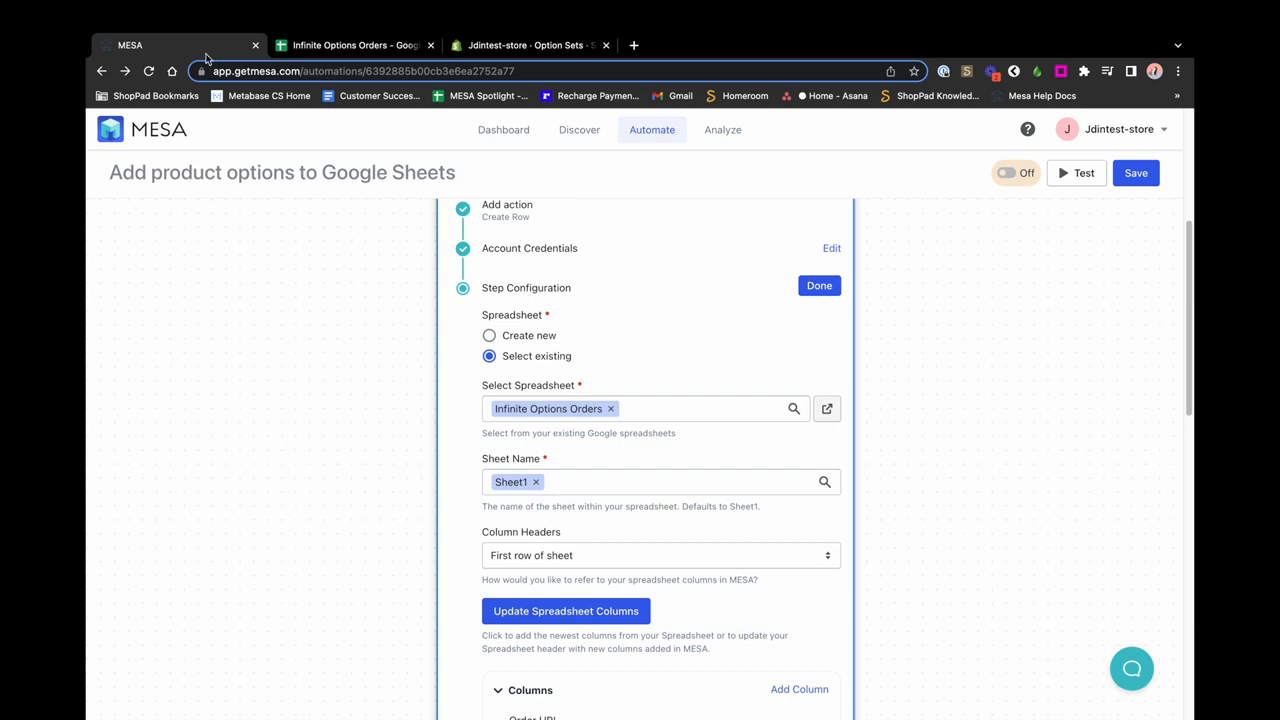
left_click(577, 622)
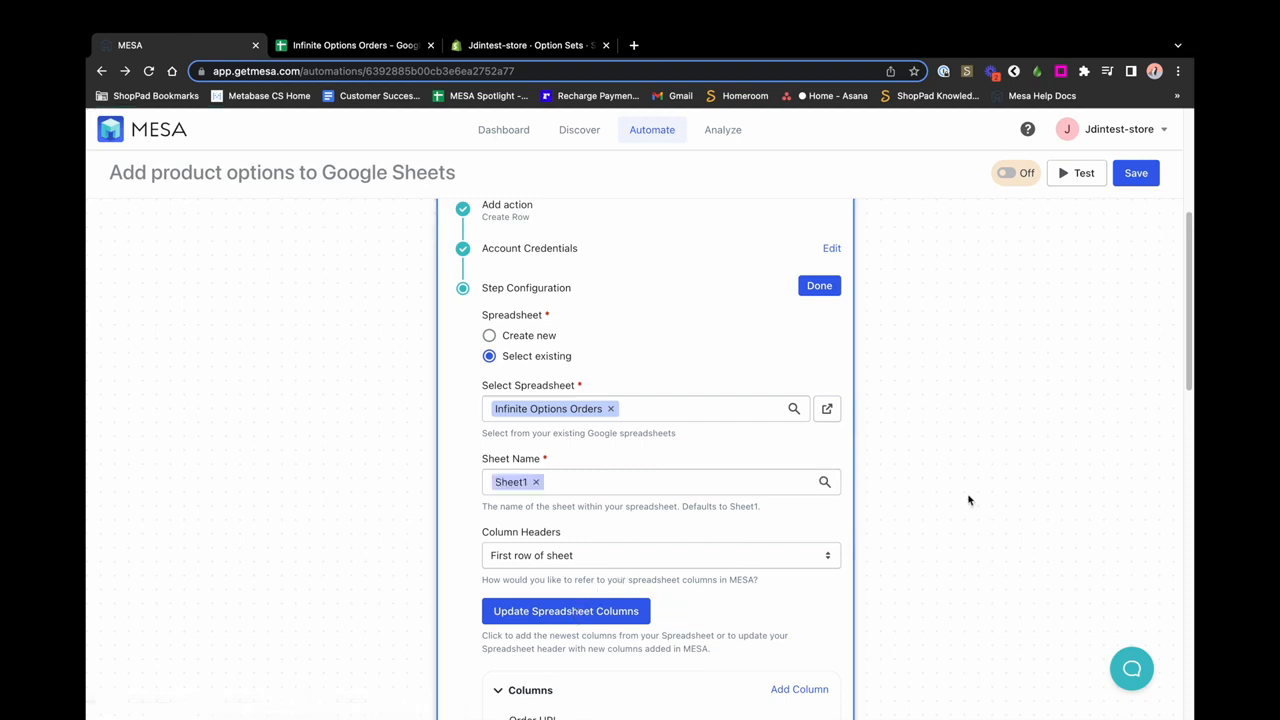
Step: Map the Scent Selection 1 column to the Loop step's Scent Selection 1 field variable
scroll(965, 517, "down", 10)
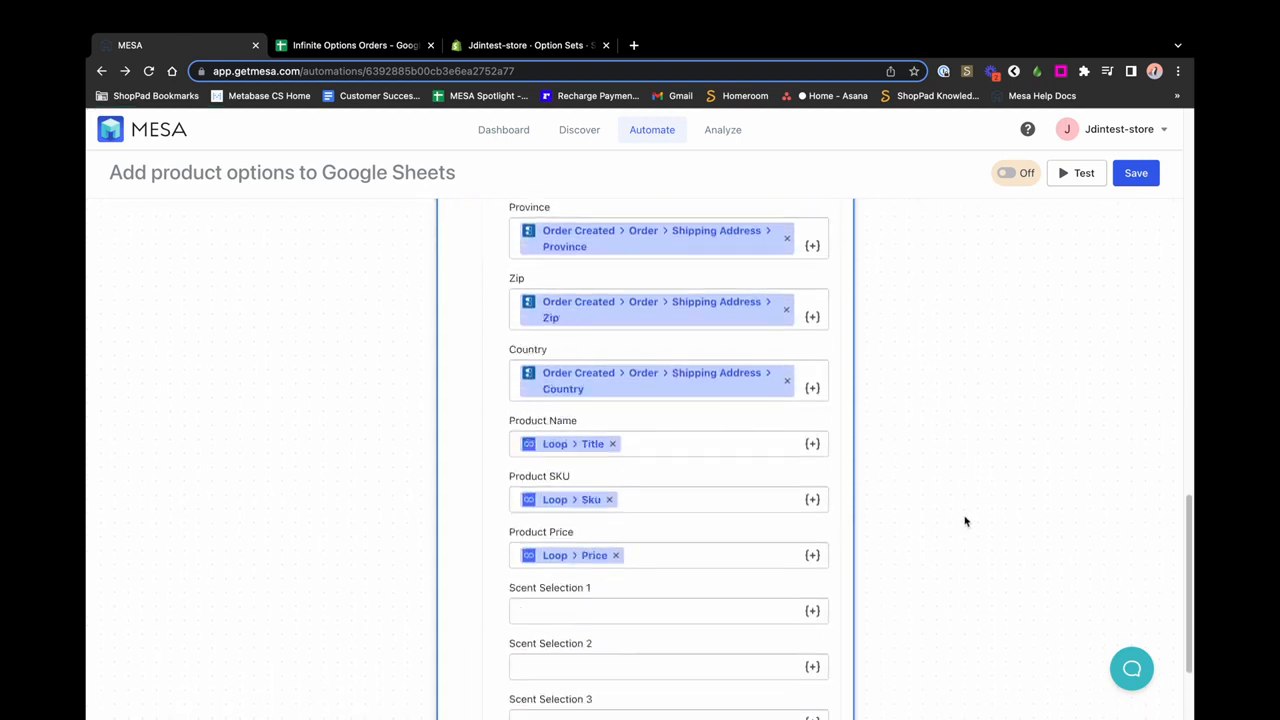
scroll(965, 521, "down", 3)
left_click(740, 478)
left_click(812, 479)
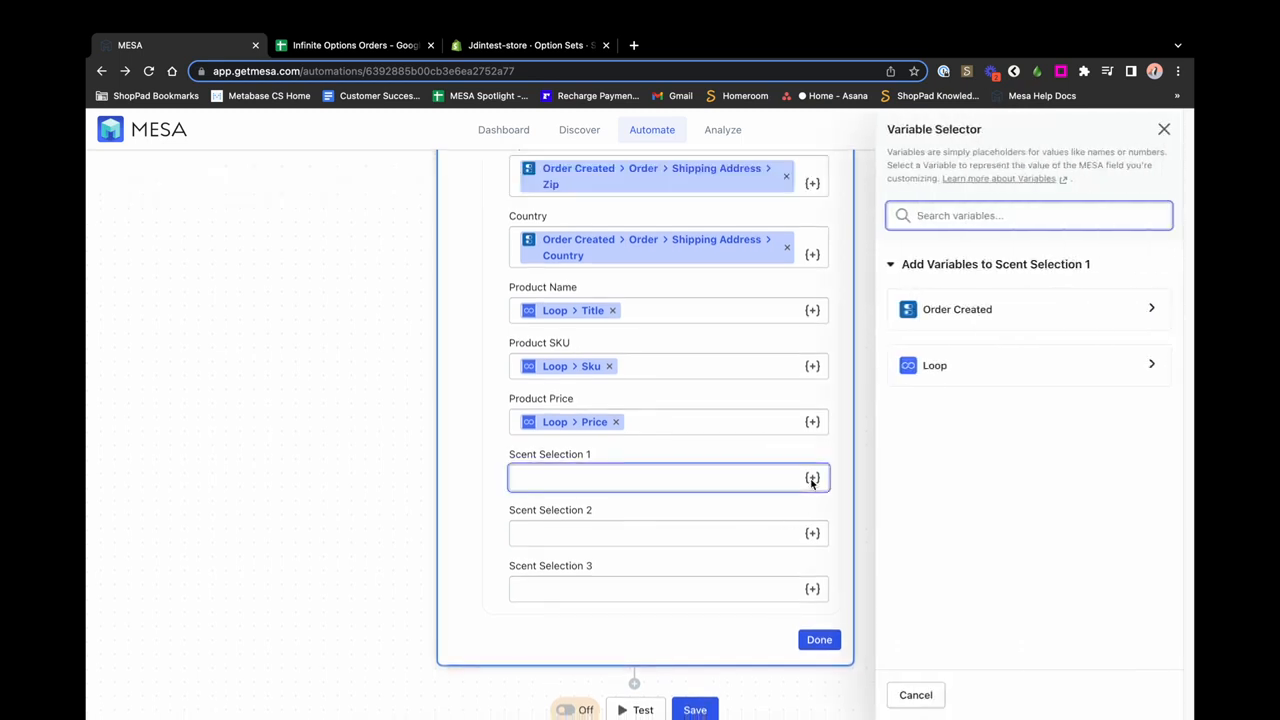
left_click(958, 380)
scroll(1060, 451, "down", 4)
scroll(1079, 563, "down", 10)
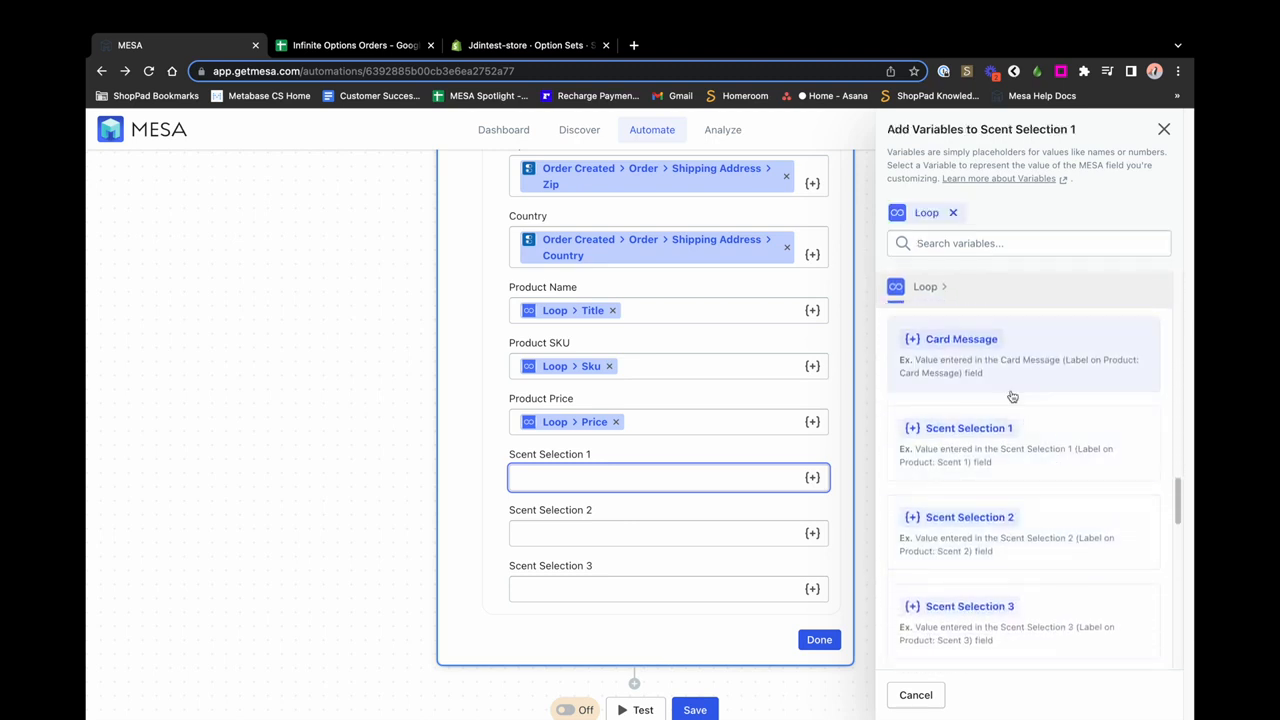
left_click(945, 460)
Step: Map the Scent Selection 2 and Scent Selection 3 columns to their matching Loop field variables and finish the Create Row configuration
left_click(812, 533)
left_click(1030, 364)
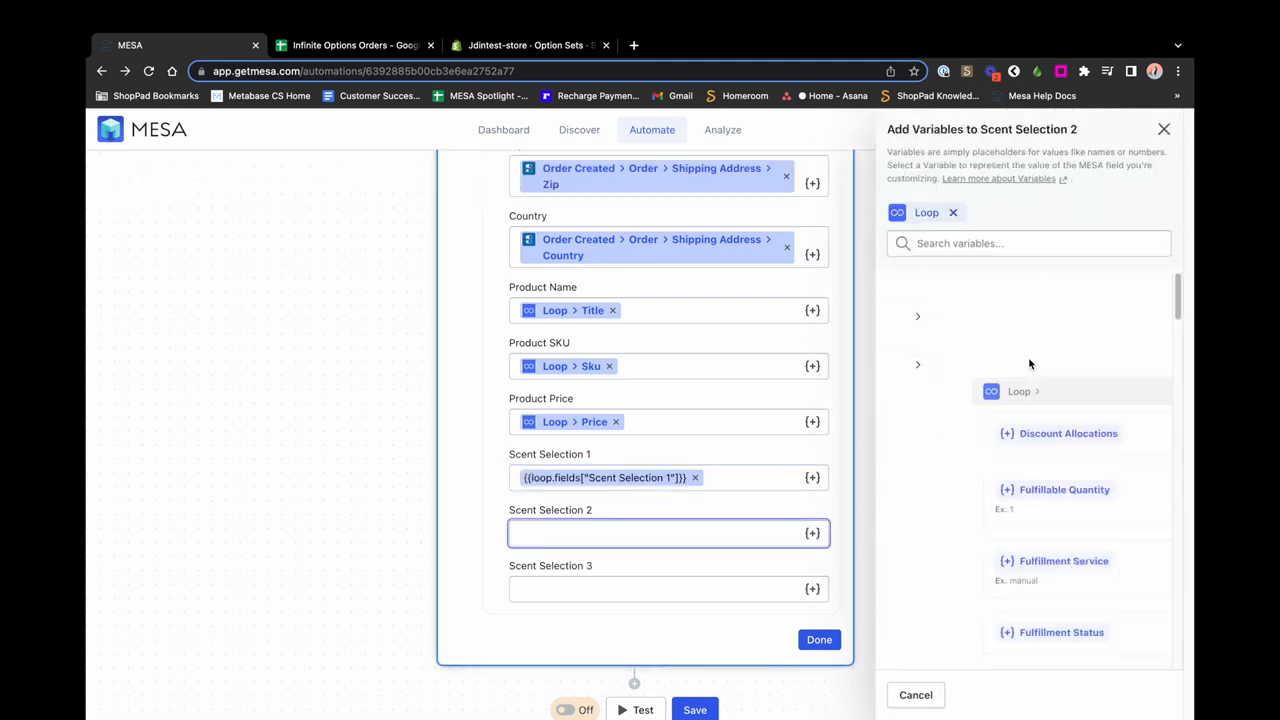
scroll(1010, 586, "down", 15)
left_click(1010, 376)
left_click(812, 589)
left_click(1030, 364)
scroll(1020, 540, "down", 15)
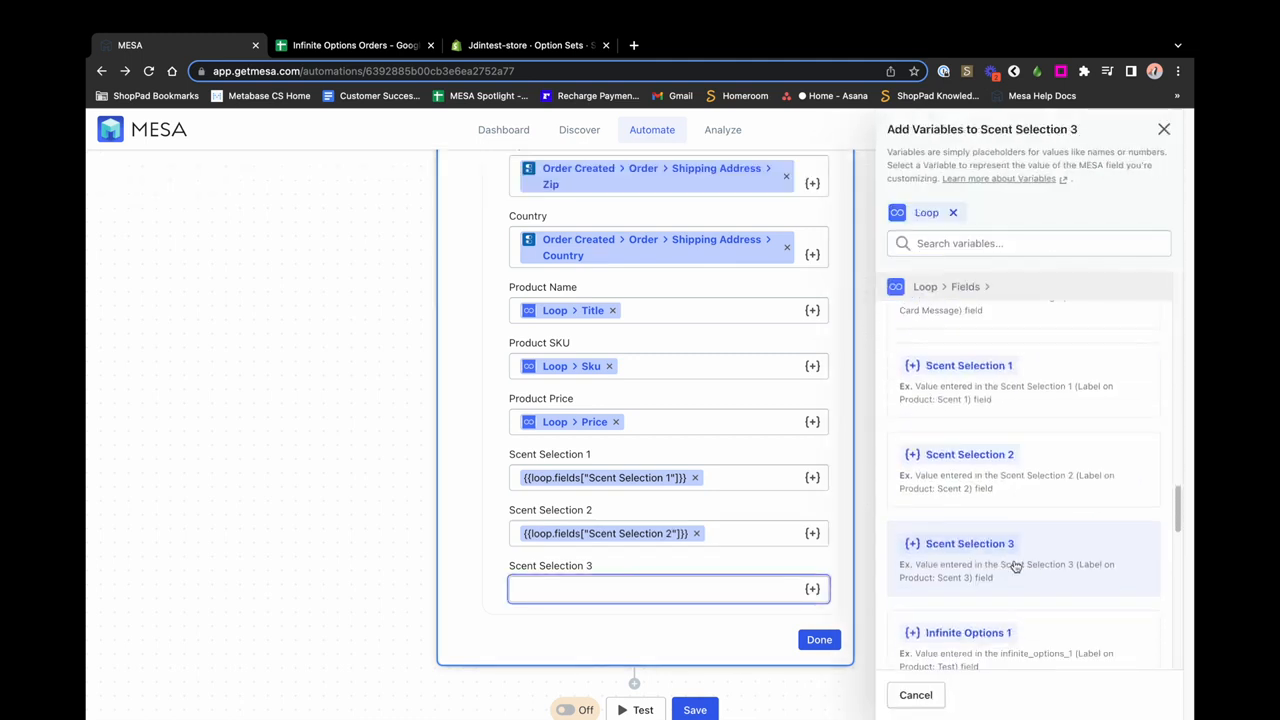
left_click(1015, 566)
left_click(820, 640)
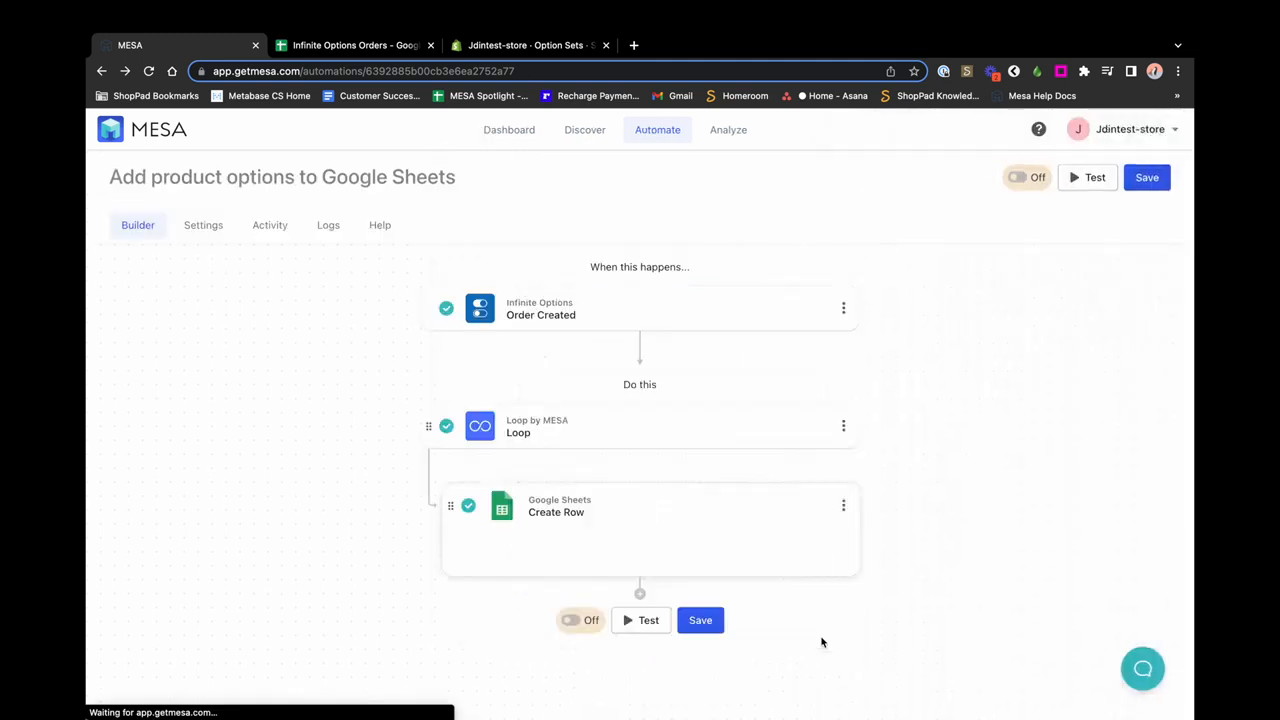
Step: Save the workflow and run a test with the pre-selected most recent order
left_click(1152, 179)
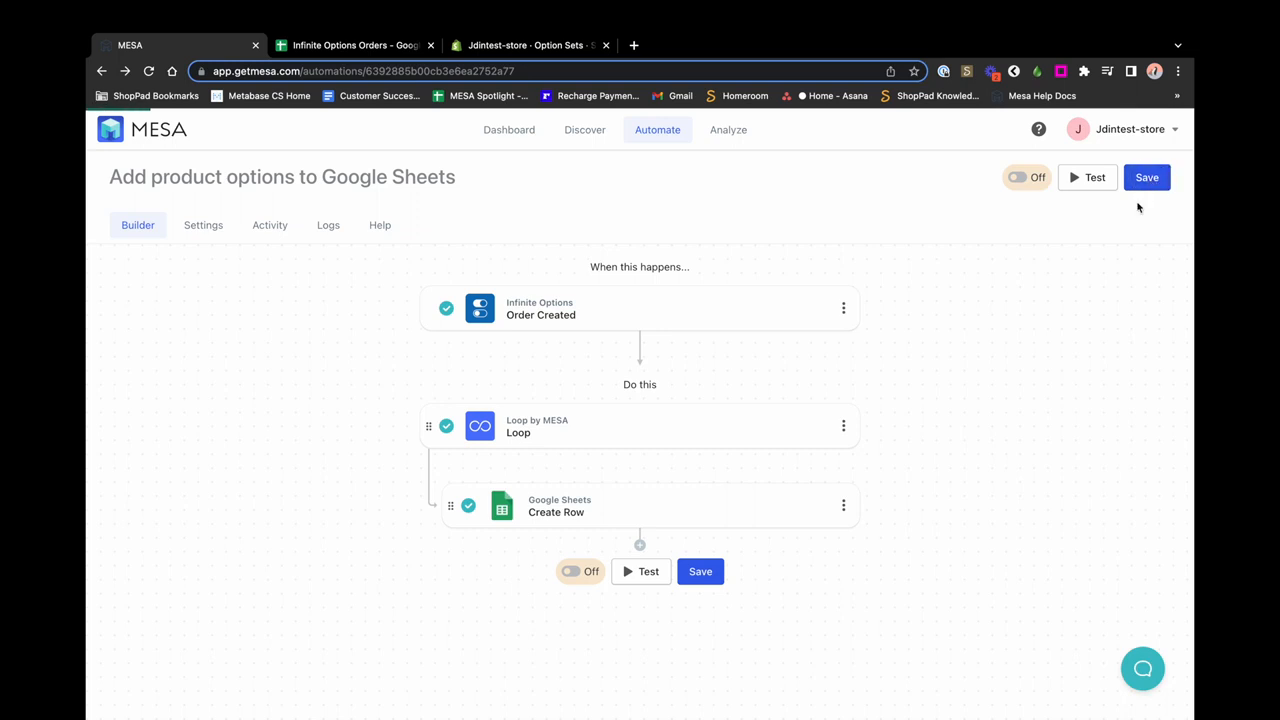
left_click(1090, 182)
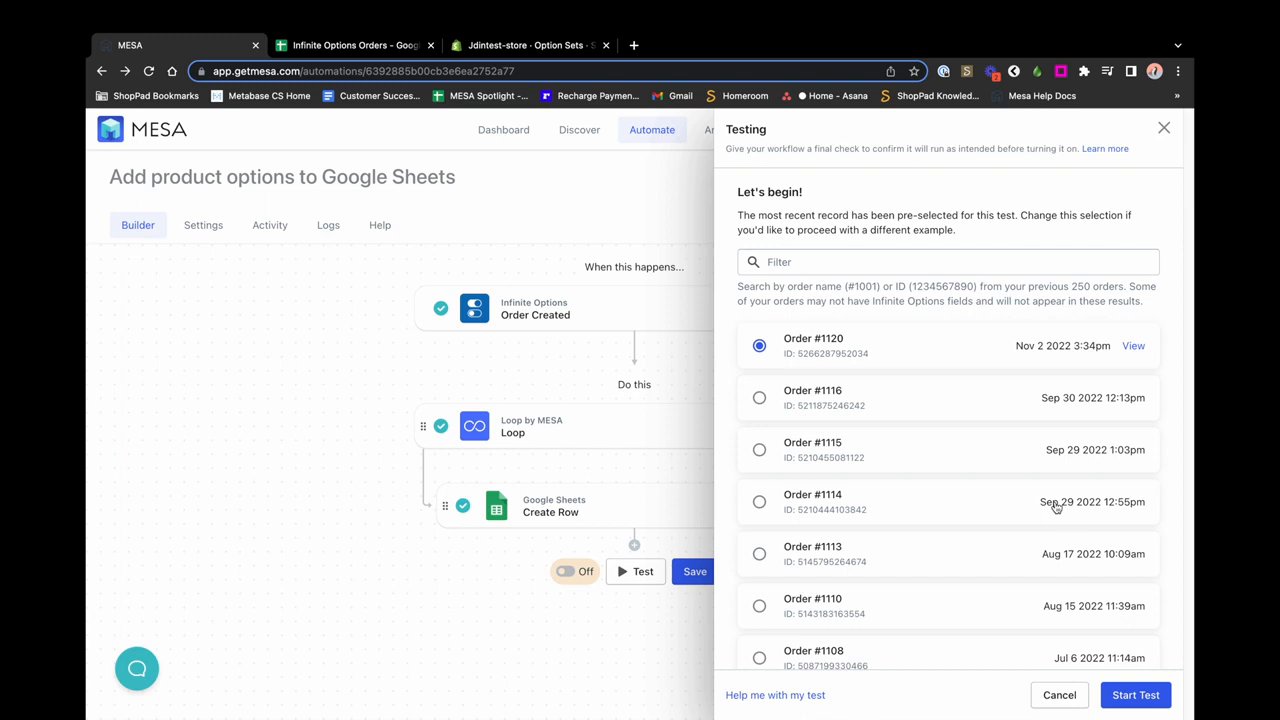
left_click(1145, 704)
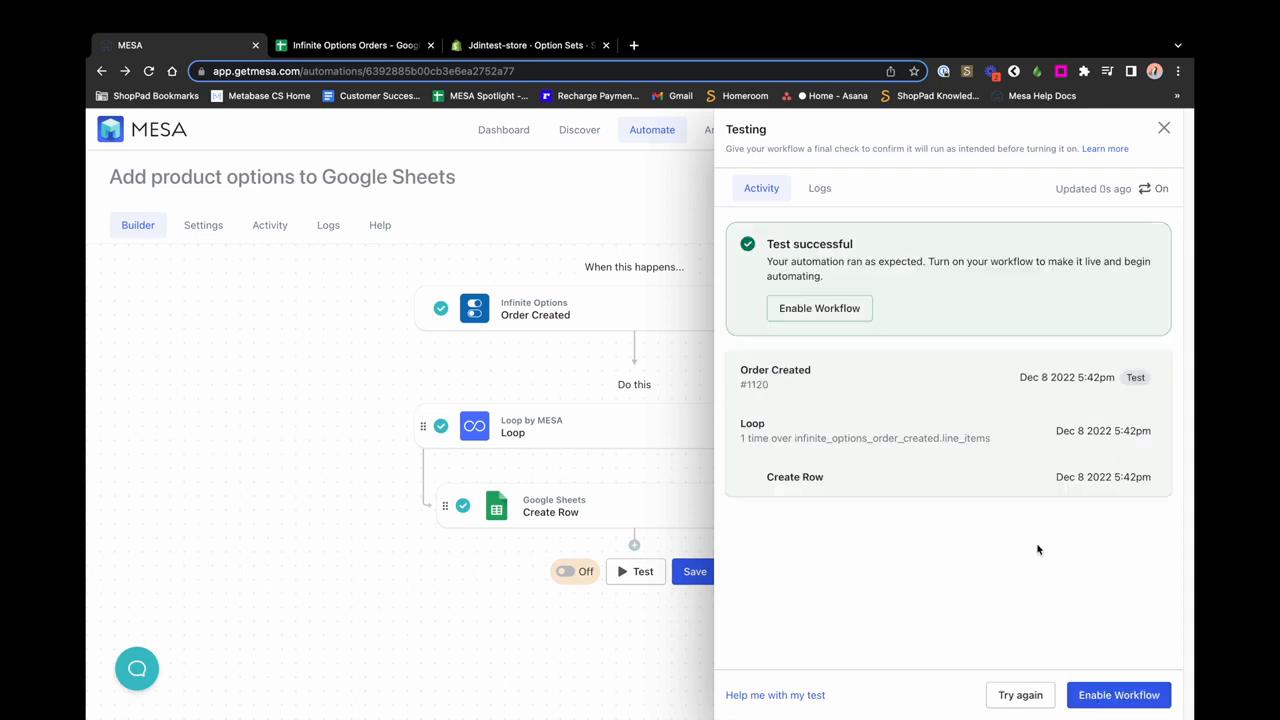
Step: Check the test order's row and scent selections in the Infinite Options Orders spreadsheet, then close MESA's test results
left_click(366, 47)
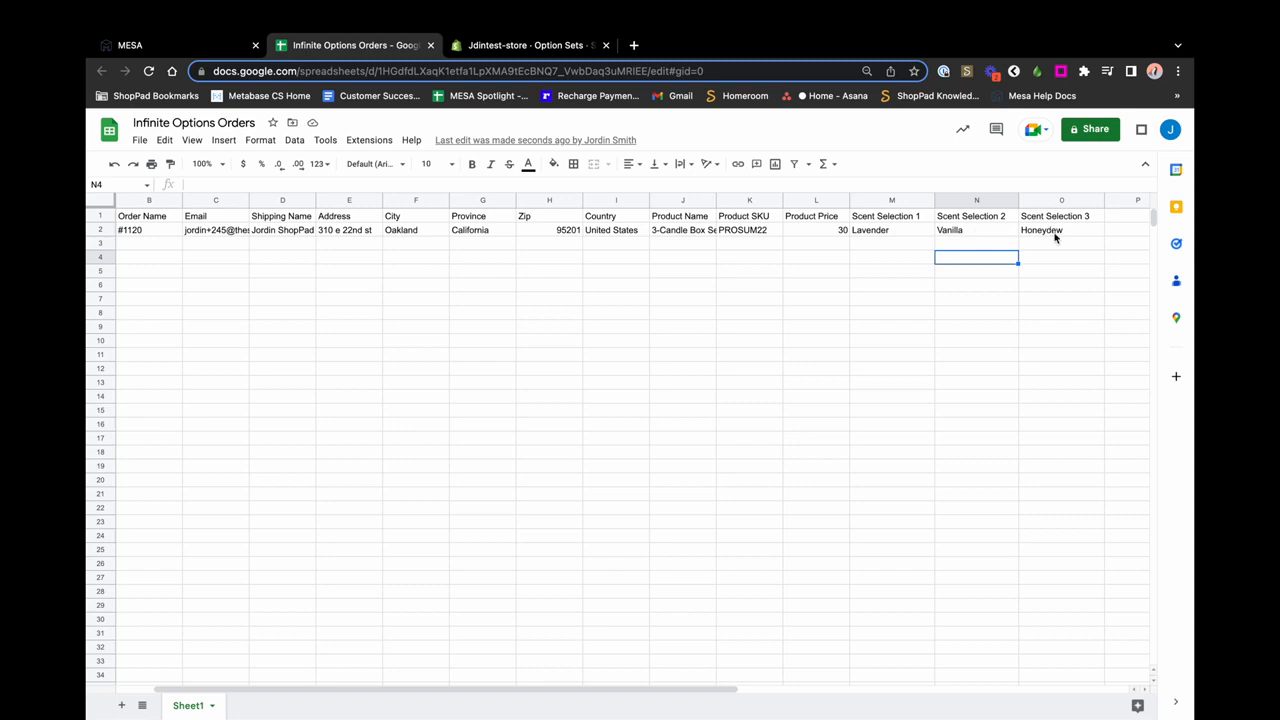
left_click(216, 50)
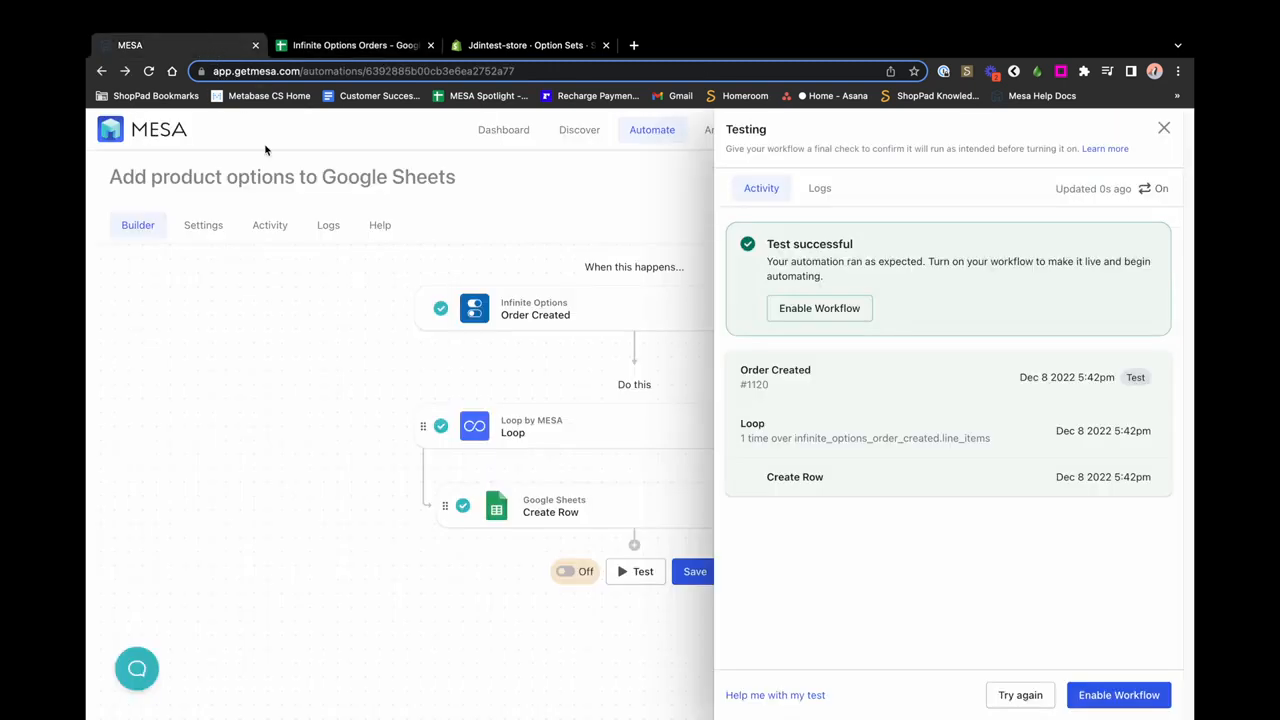
left_click(1164, 128)
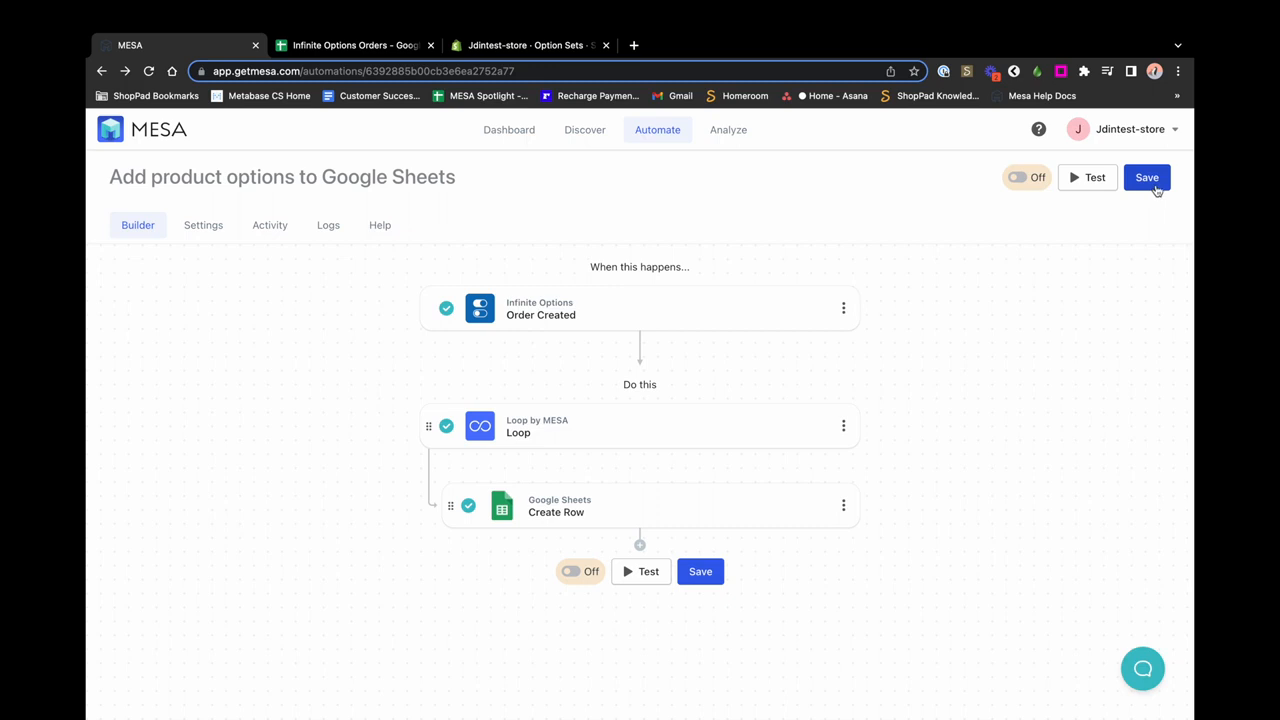
Step: Turn the Add product options to Google Sheets workflow on and save it
left_click(1020, 177)
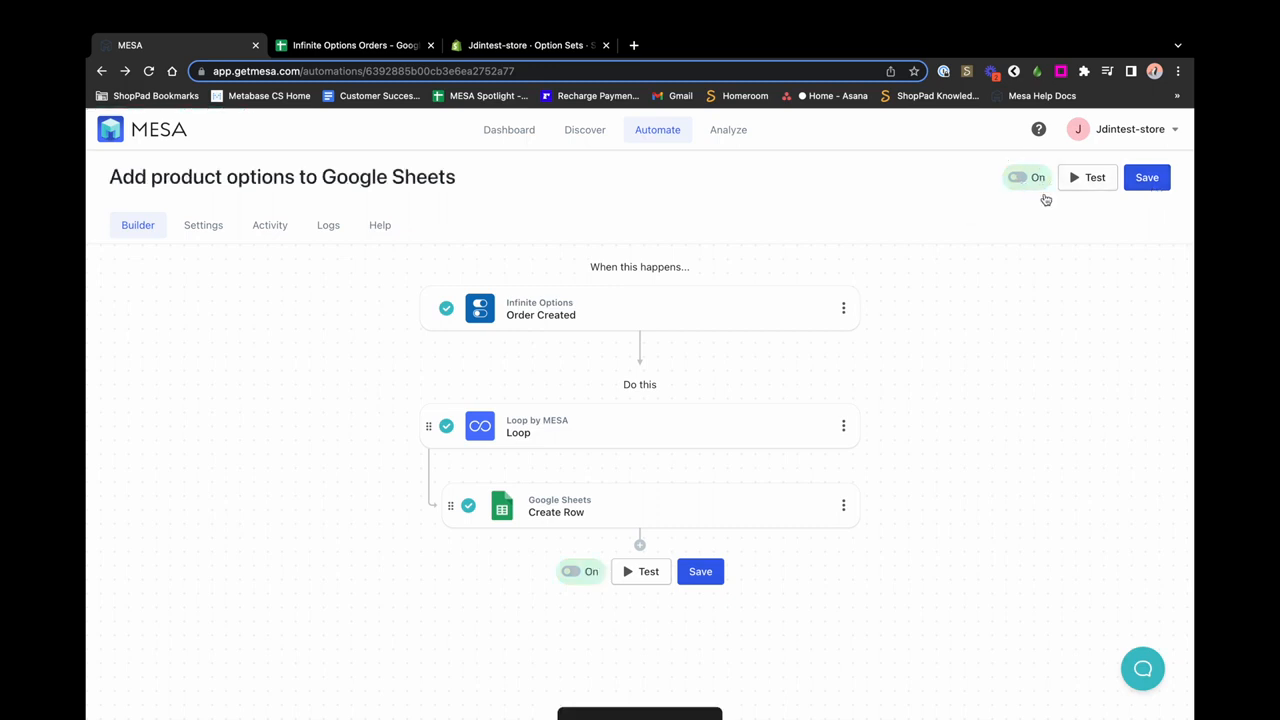
left_click(1147, 184)
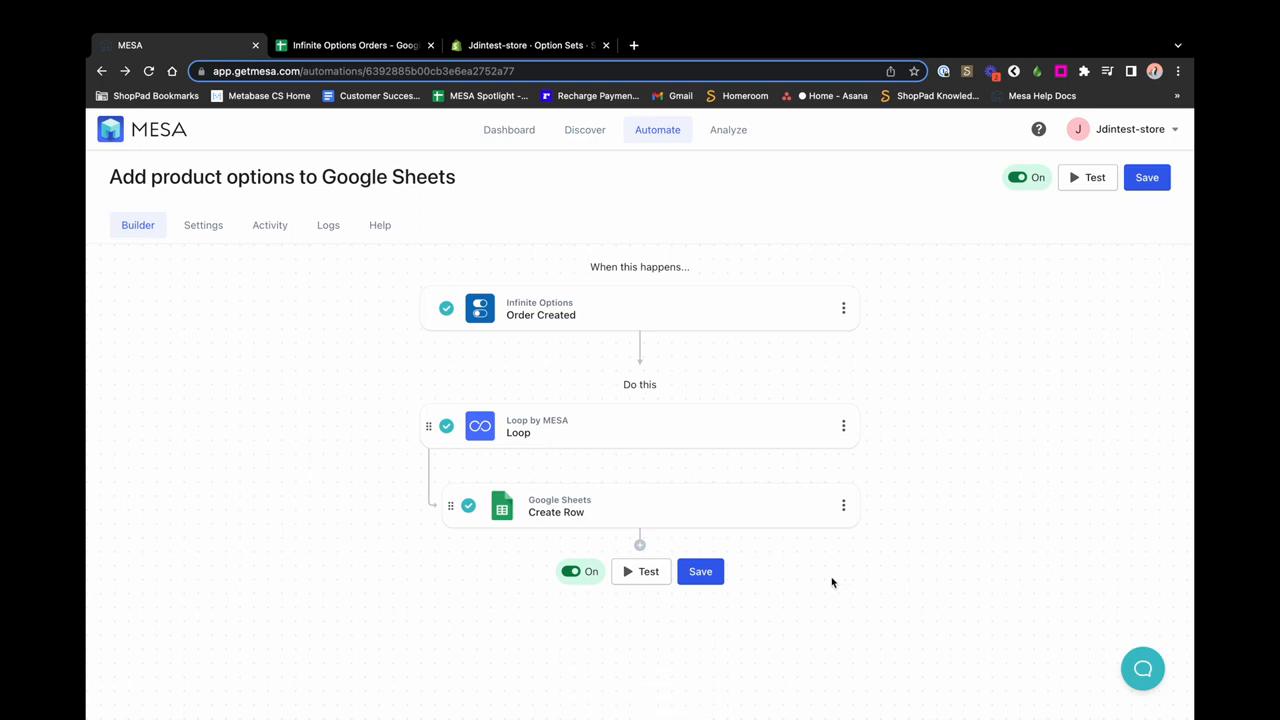
Step: Open the support chat's contact form
left_click(1143, 677)
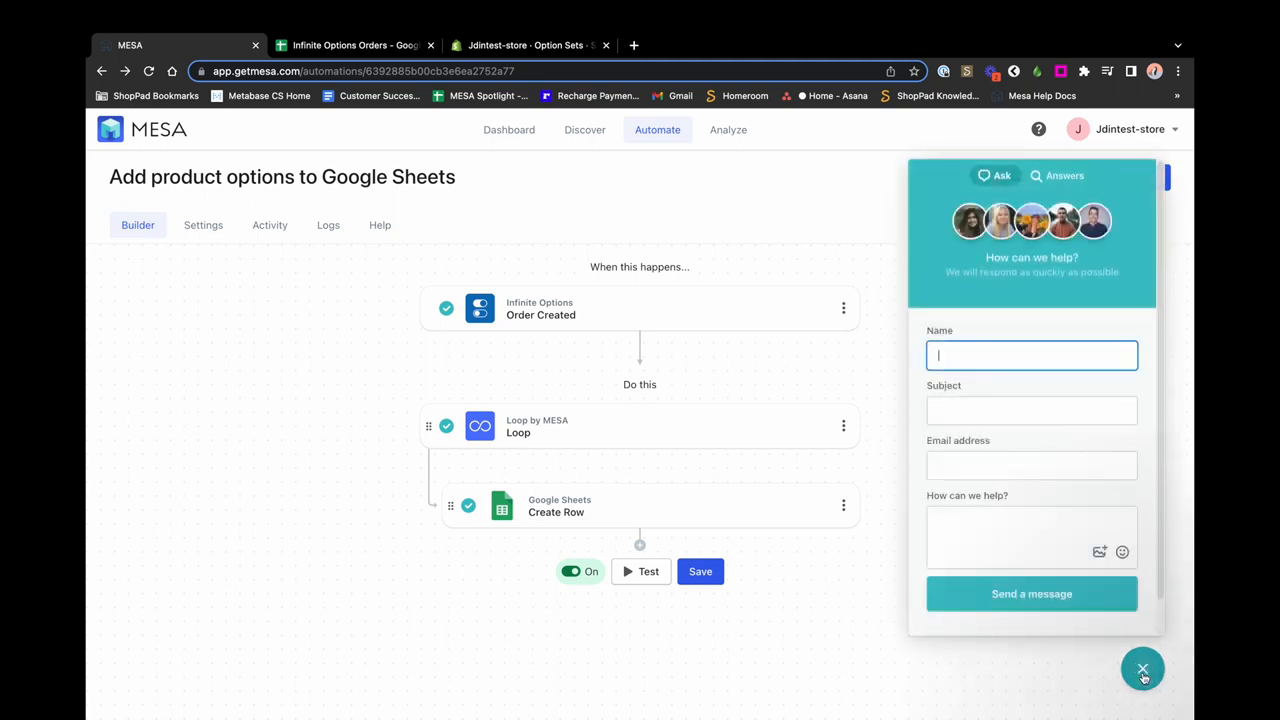